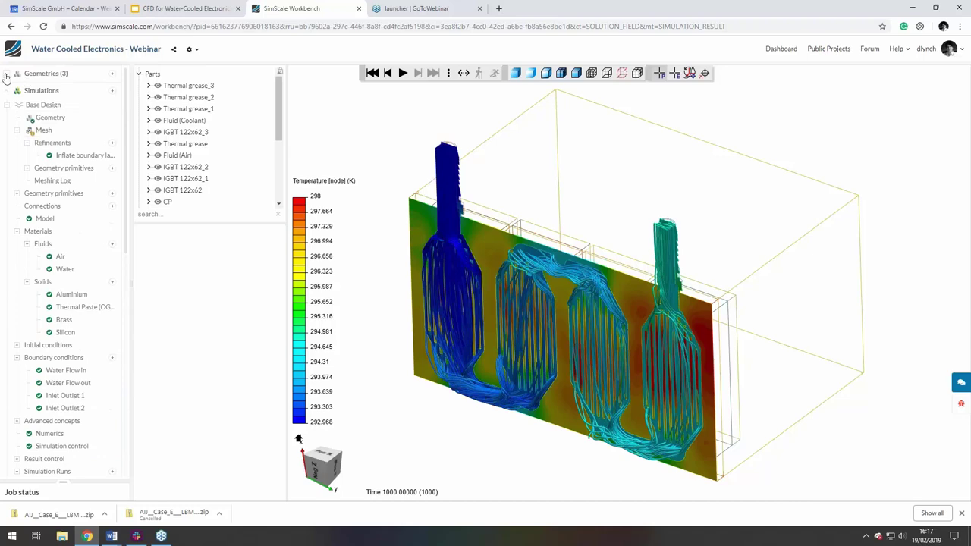
Step: Open the Base Design geometry and hide the Fluid (Air) and Fluid (Coolant) volumes to inspect the cold plate, IGBTs and fittings
left_click(46, 88)
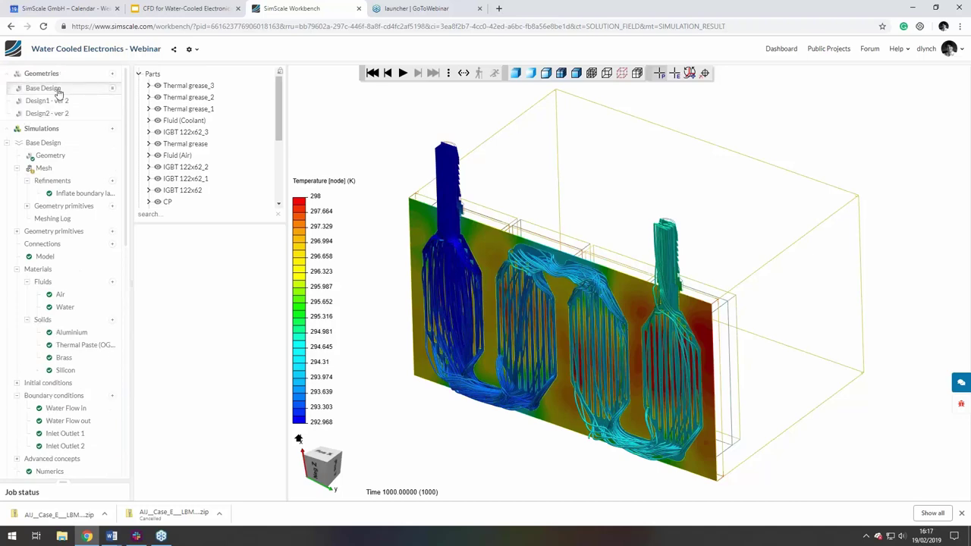
left_click_drag(427, 308, 595, 393)
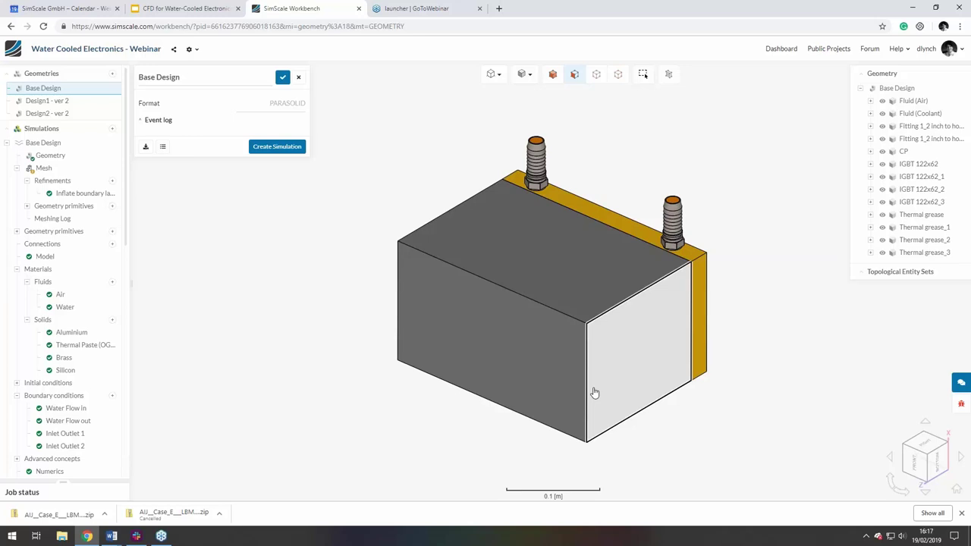
left_click(891, 114)
left_click(911, 104)
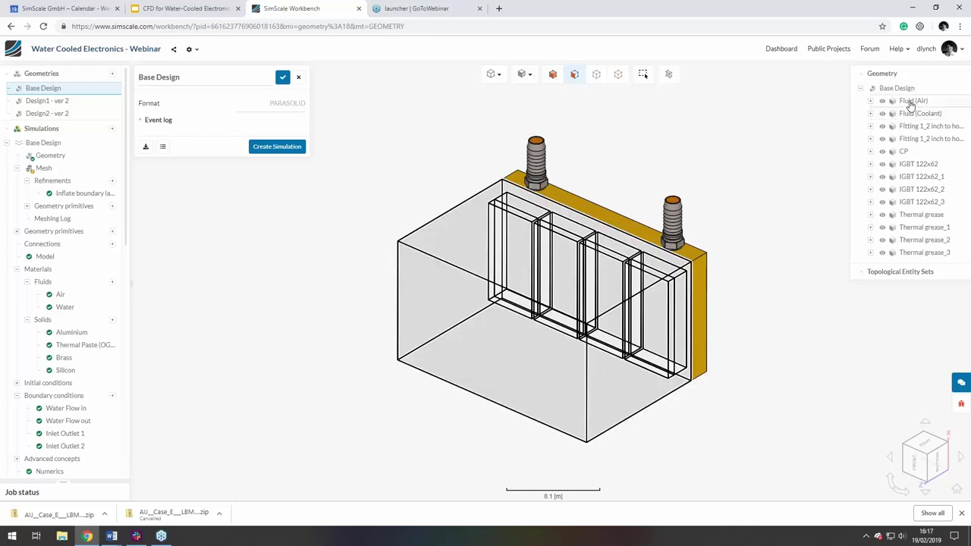
left_click(882, 102)
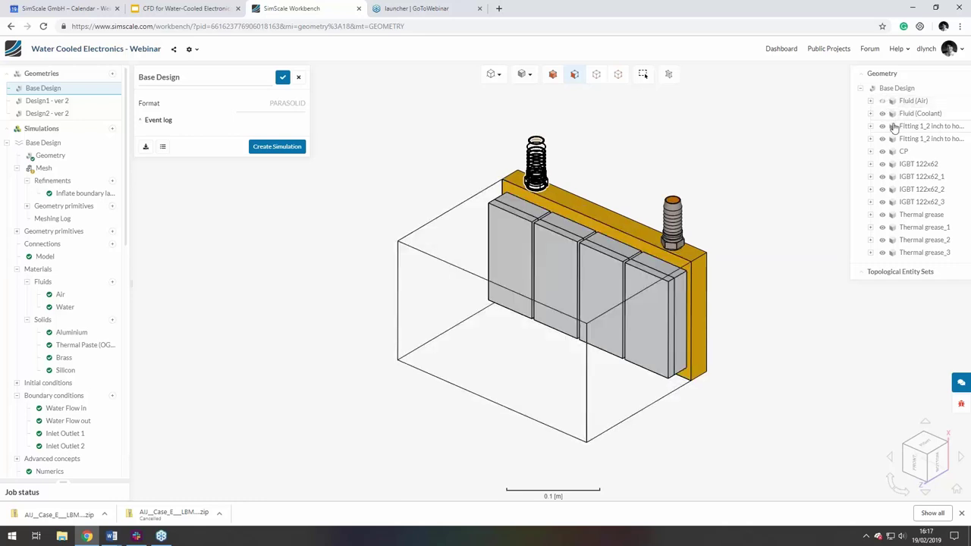
left_click_drag(732, 402, 698, 435)
scroll(715, 276, "down", 3)
scroll(715, 275, "up", 5)
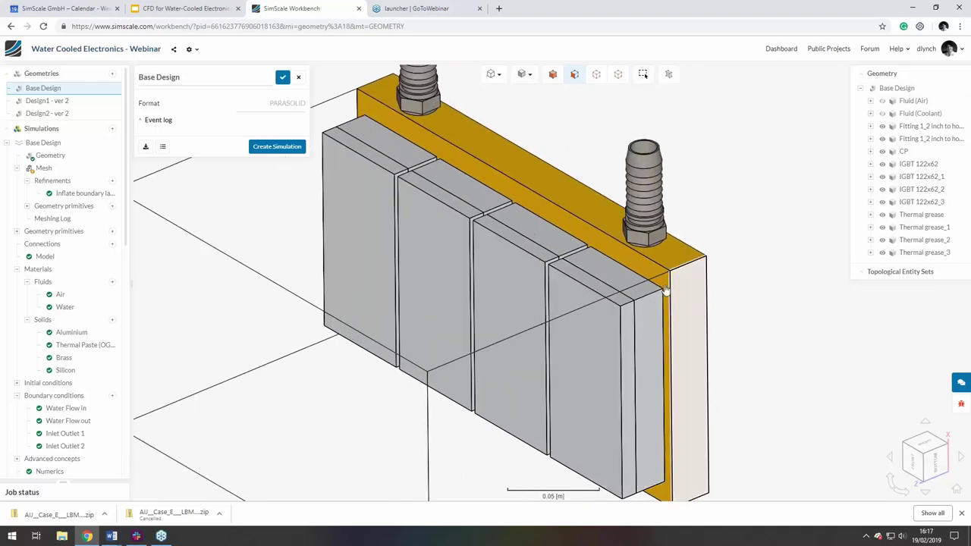
left_click_drag(823, 334, 575, 319)
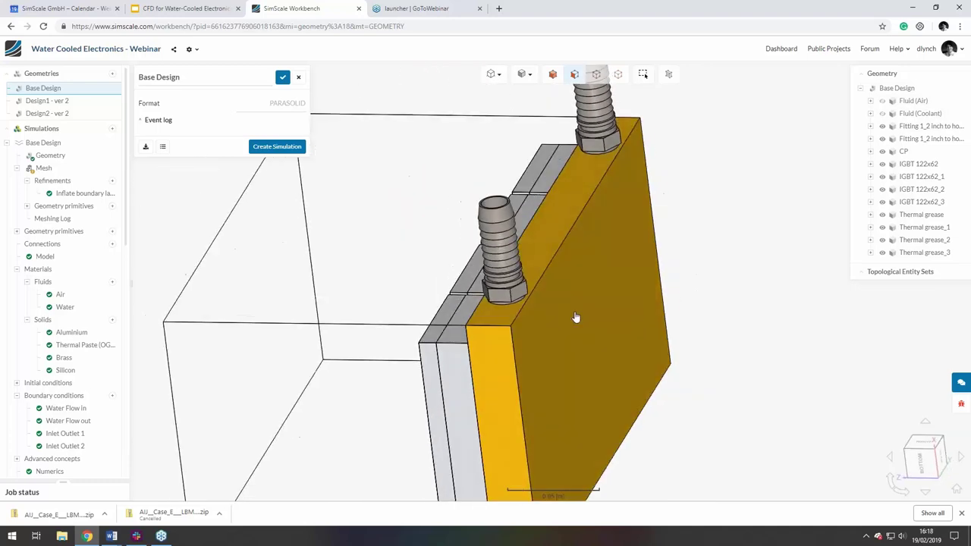
scroll(570, 315, "down", 5)
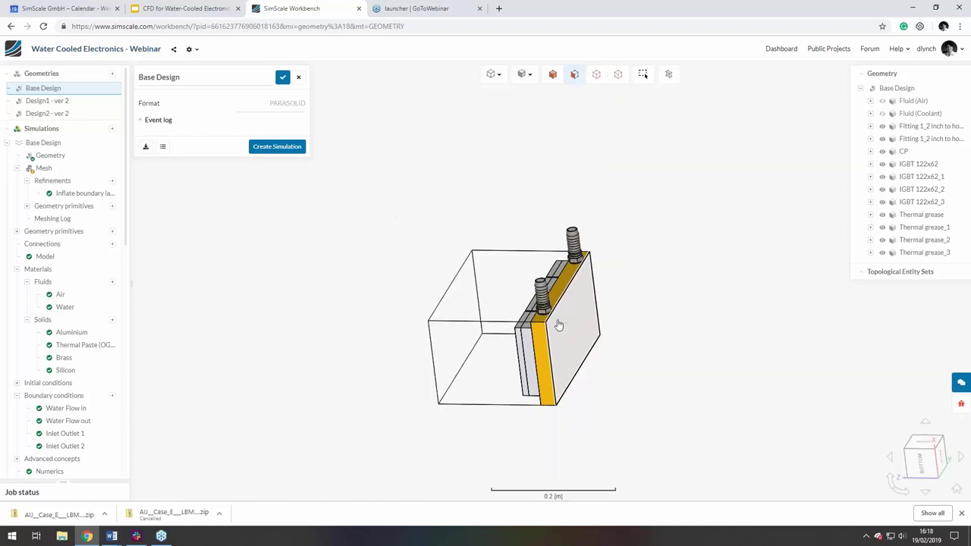
left_click_drag(485, 280, 628, 270)
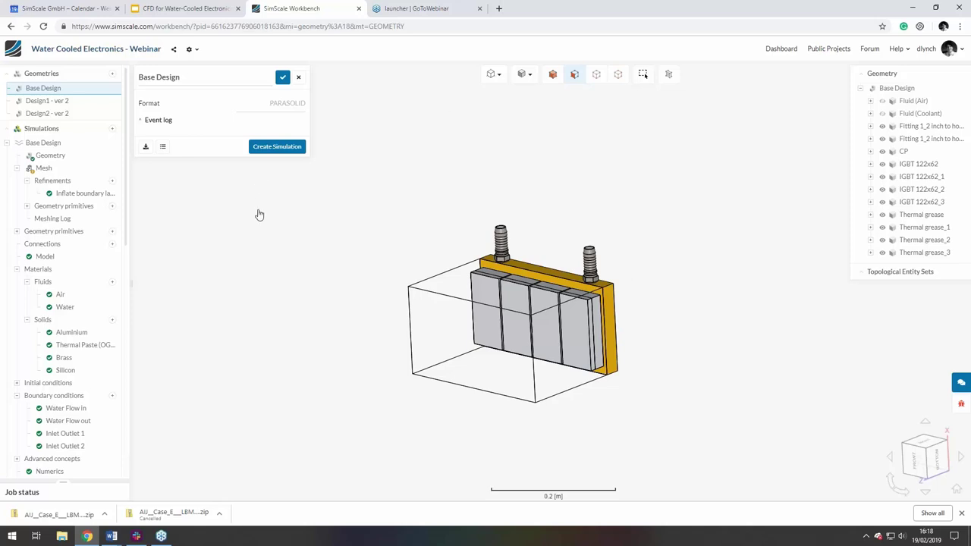
Step: Review the Base Design simulation's geometry domain, its mesh settings and the inflate boundary layer refinement
left_click(62, 158)
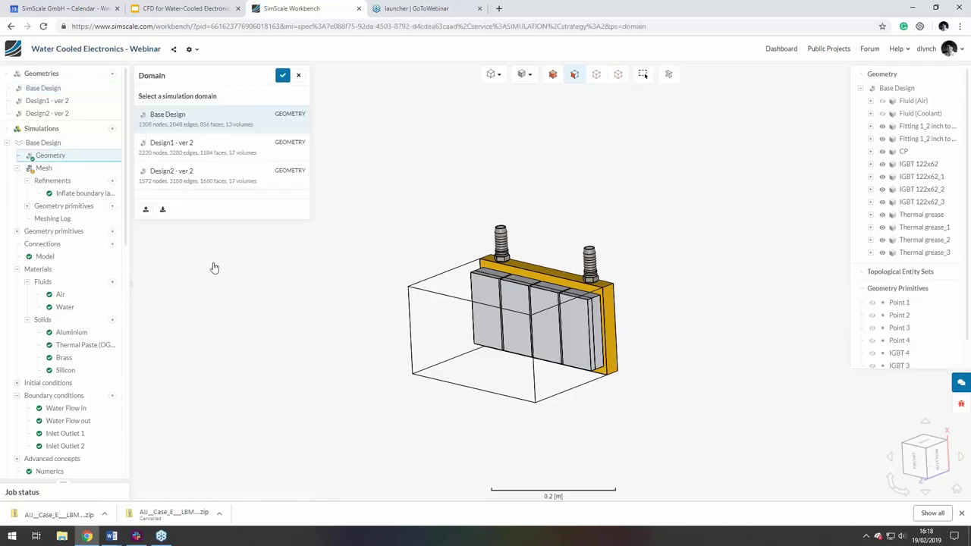
left_click(40, 168)
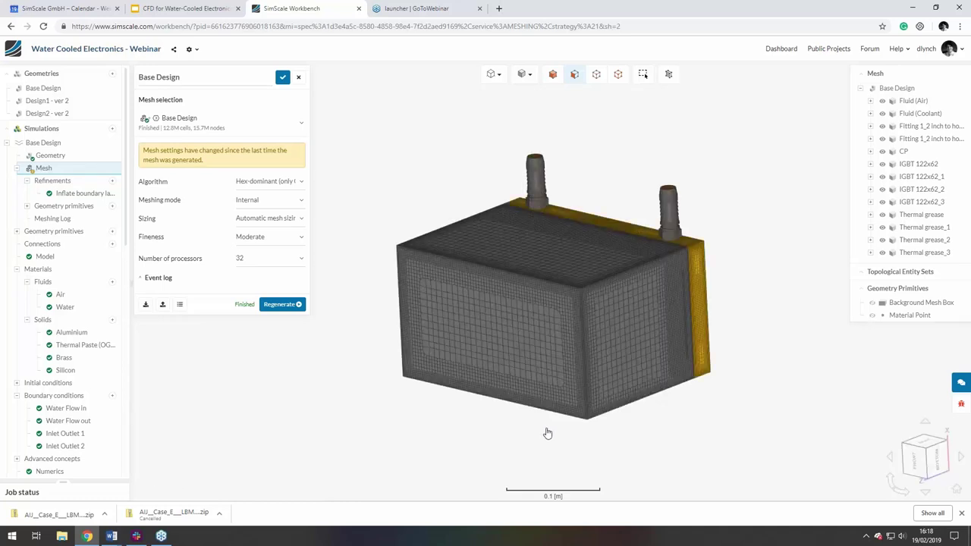
left_click_drag(655, 447, 392, 364)
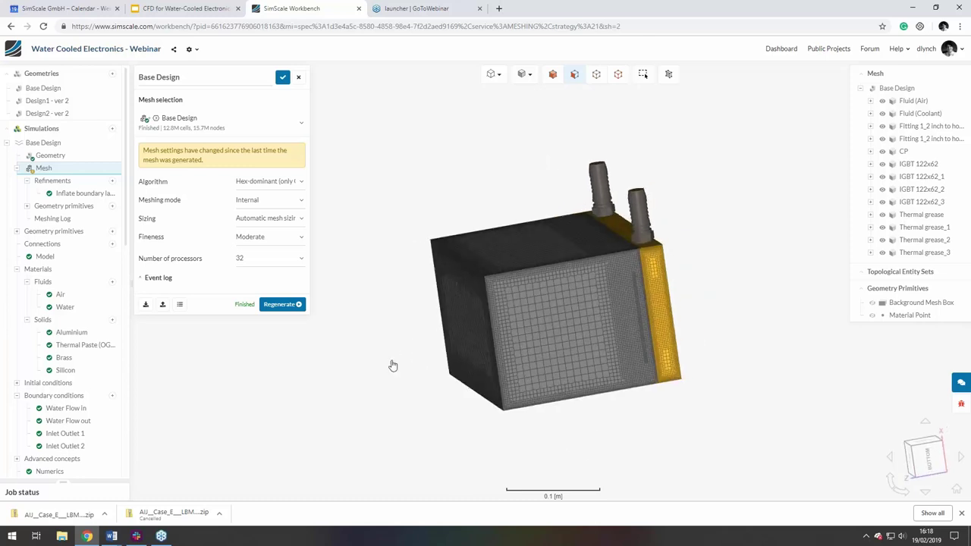
left_click(79, 193)
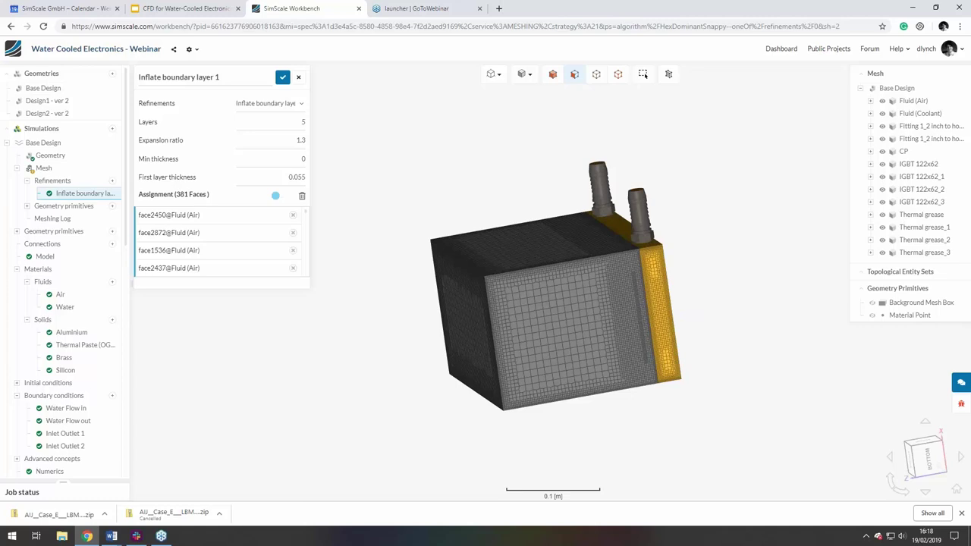
left_click(44, 168)
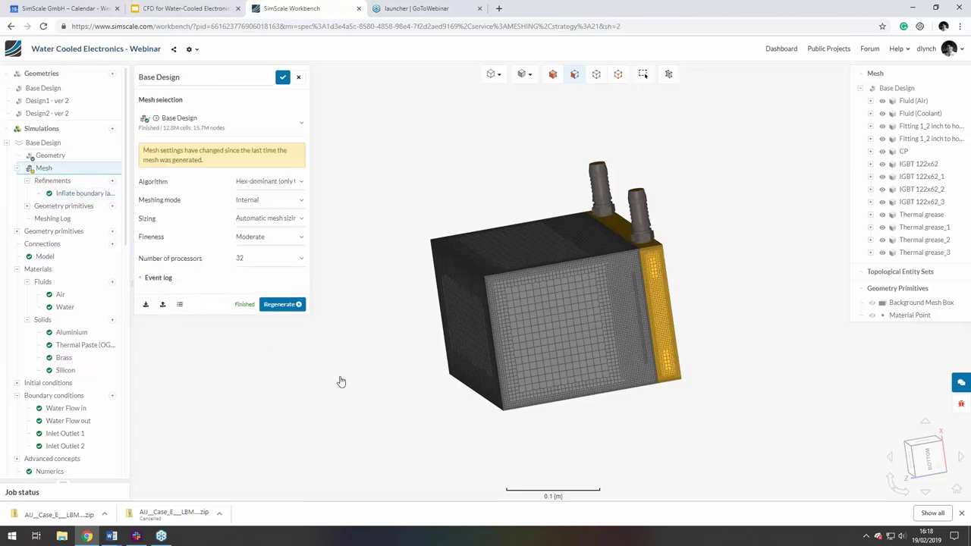
Step: Hide the Fluid (Coolant) and Fluid (Air) meshes and examine the mesh on the IGBTs, cold plate and hose fittings up close
left_click_drag(372, 379, 686, 374)
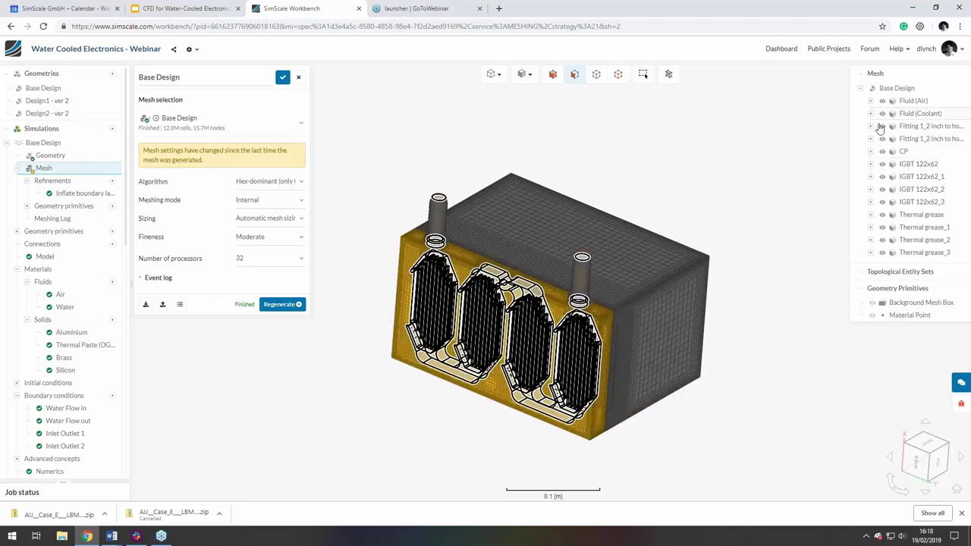
left_click_drag(760, 263, 502, 268)
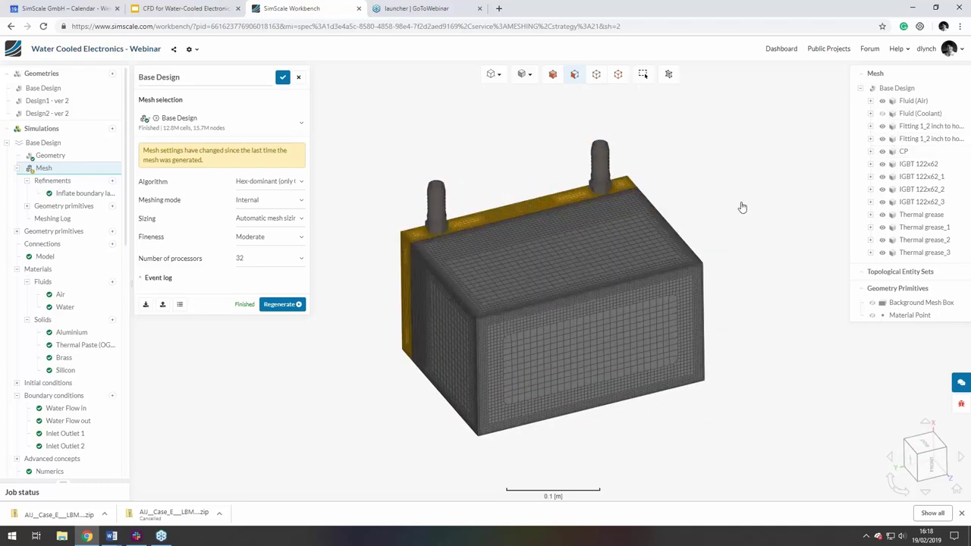
left_click(881, 101)
left_click_drag(408, 267, 410, 256)
scroll(410, 255, "up", 10)
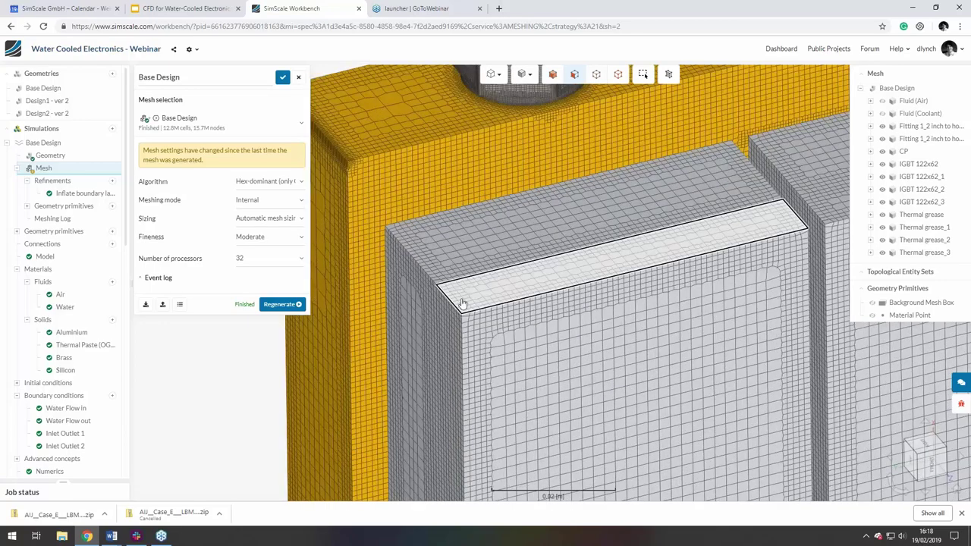
scroll(438, 249, "down", 10)
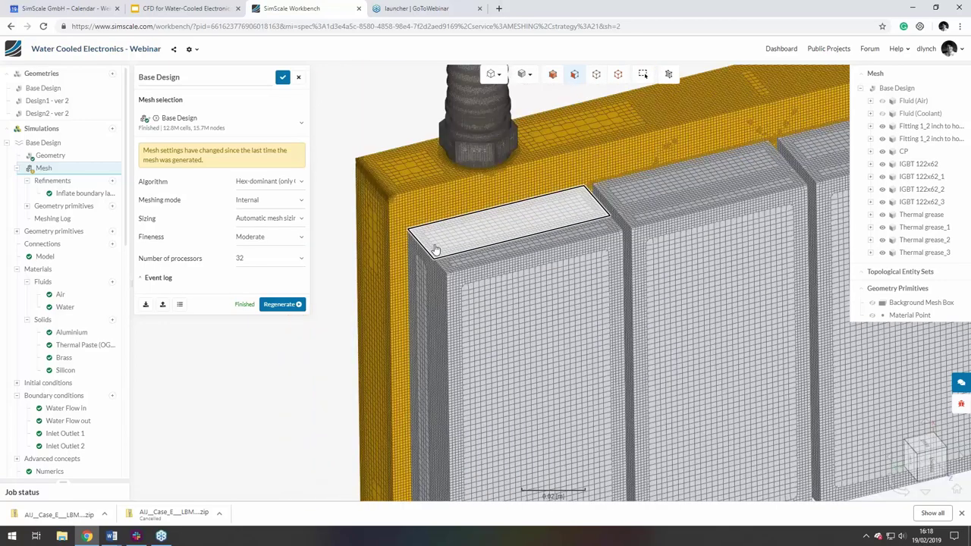
scroll(482, 148, "up", 8)
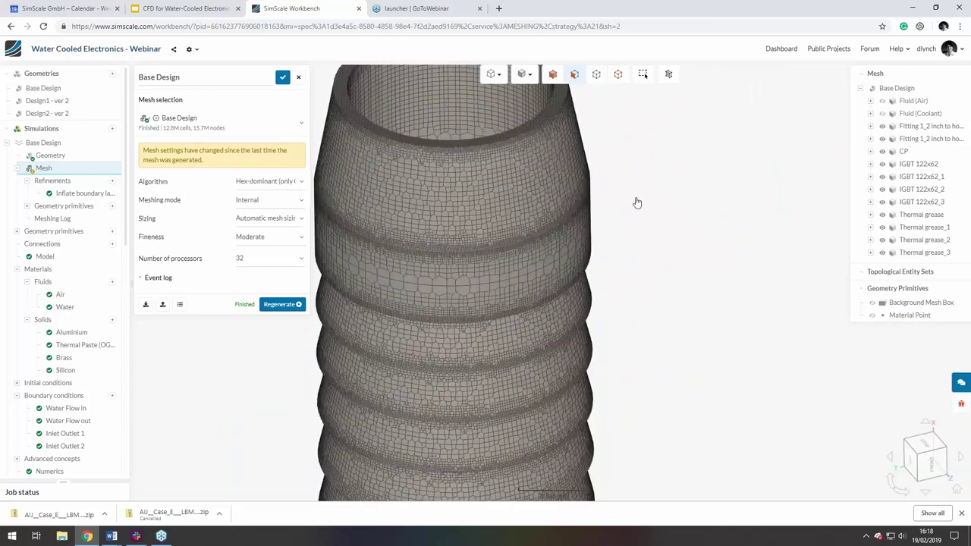
scroll(637, 203, "down", 4)
scroll(508, 235, "down", 3)
scroll(581, 225, "down", 4)
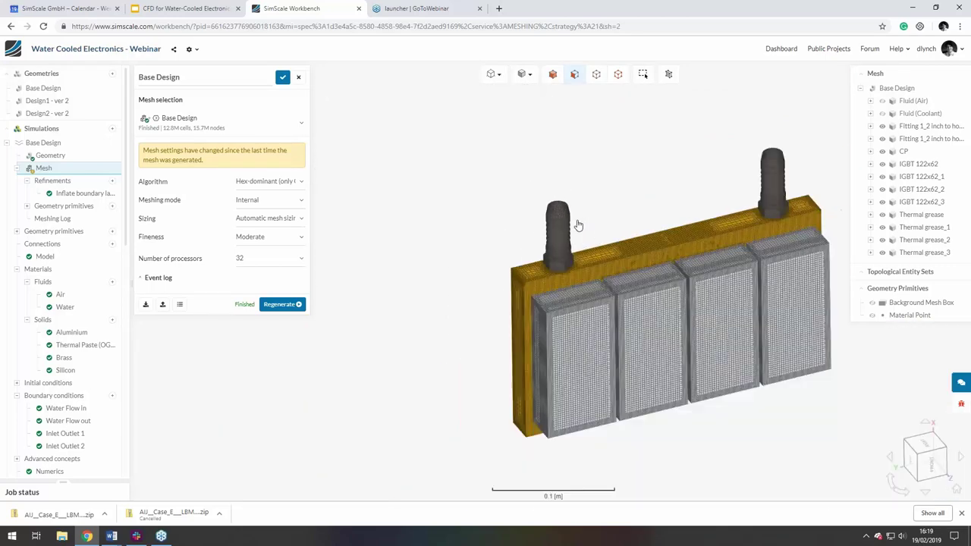
Step: Look over the mesh's geometry primitives and review the gravity components in the simulation's Model settings
left_click(65, 210)
scroll(65, 216, "down", 2)
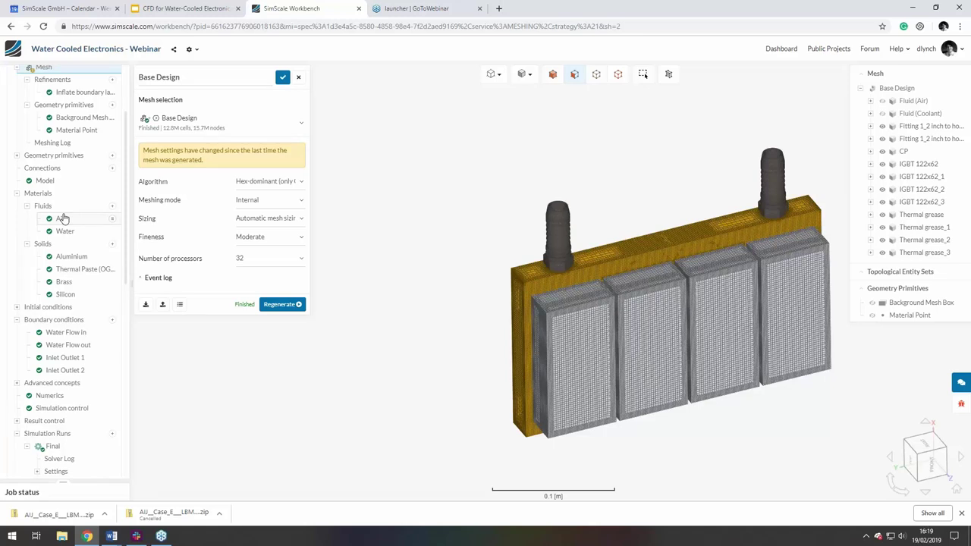
left_click(45, 180)
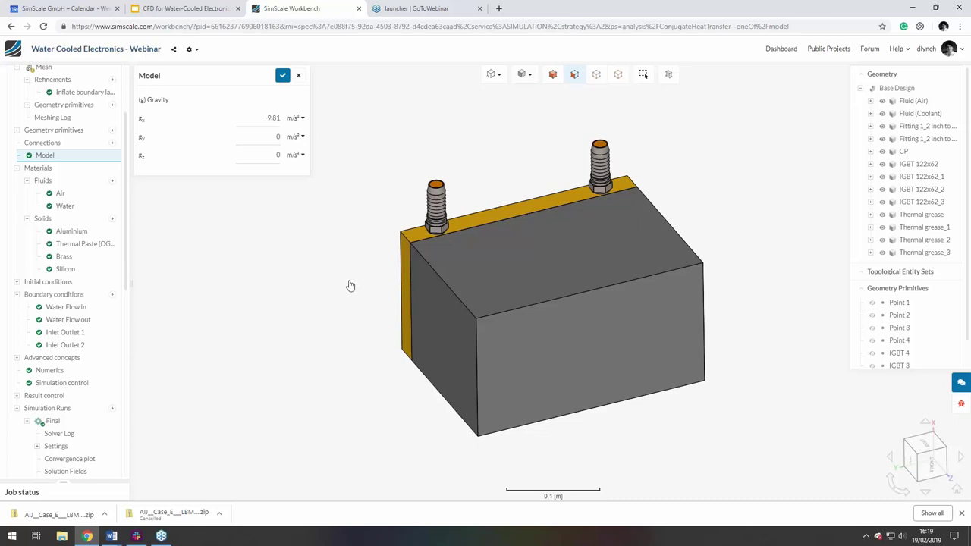
left_click_drag(349, 284, 353, 268)
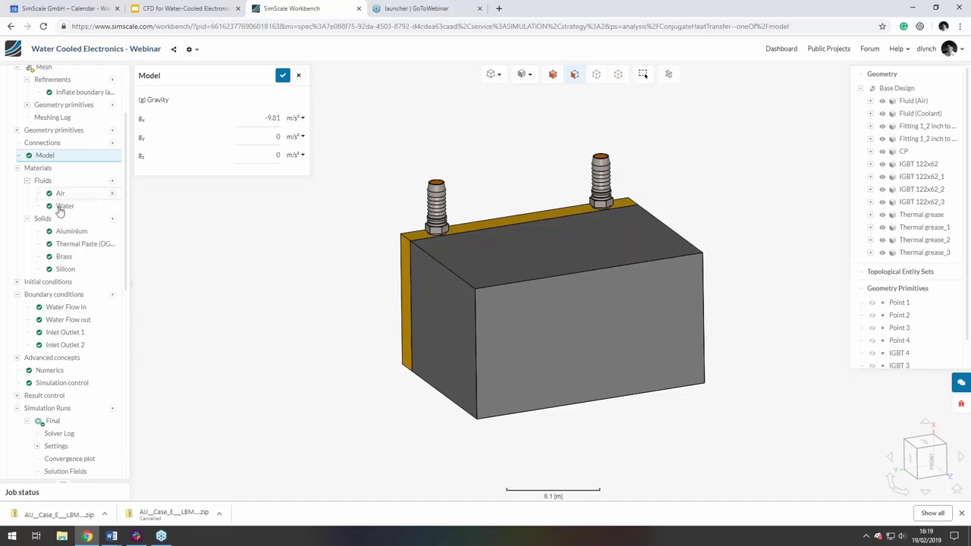
Step: Review the Air and Water fluid materials, checking their properties and the volumes they are assigned to
left_click(60, 193)
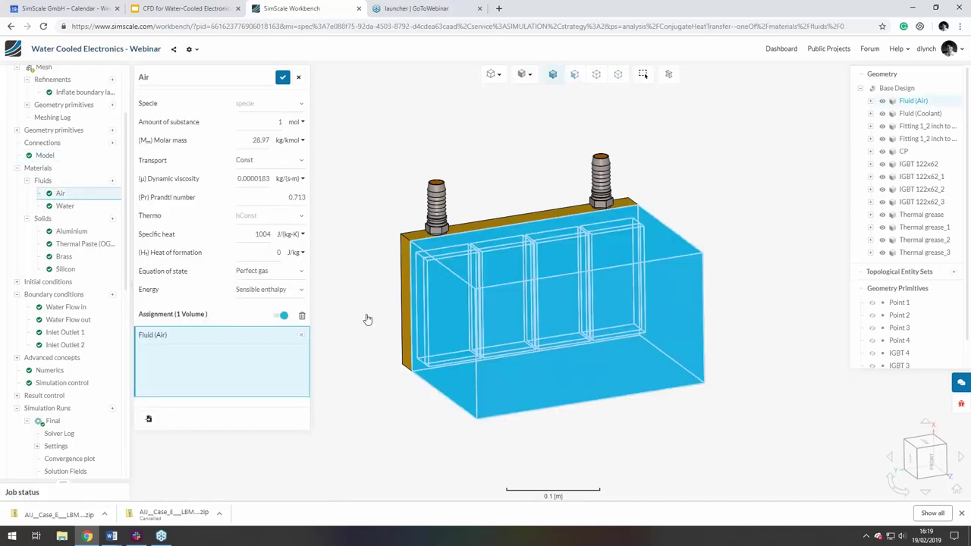
left_click_drag(429, 424, 488, 418)
left_click(65, 205)
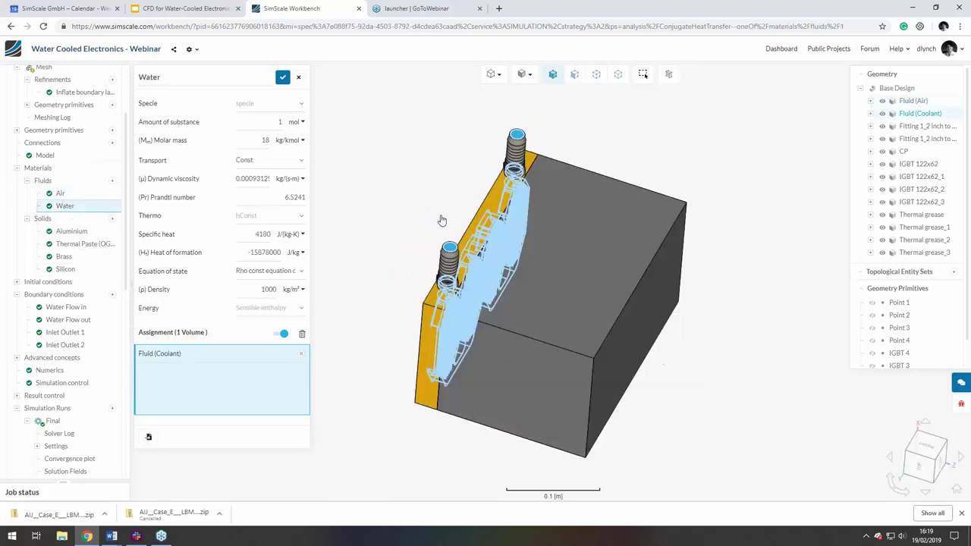
scroll(415, 296, "up", 5)
scroll(415, 296, "down", 8)
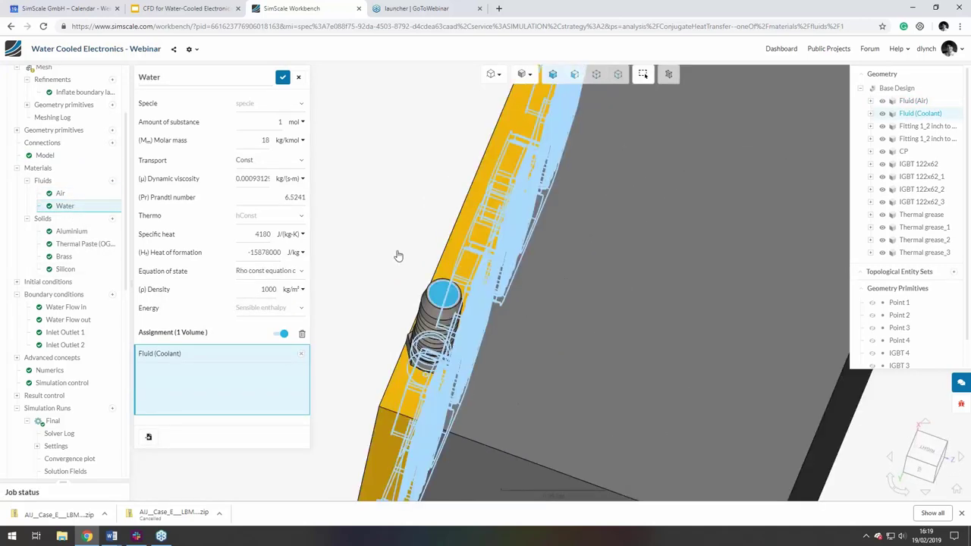
left_click_drag(560, 341, 648, 349)
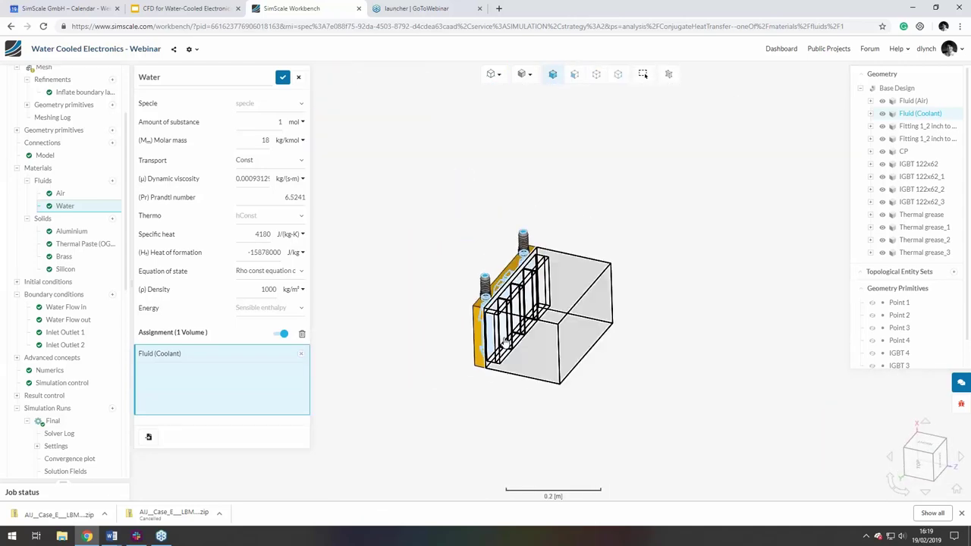
scroll(494, 342, "up", 2)
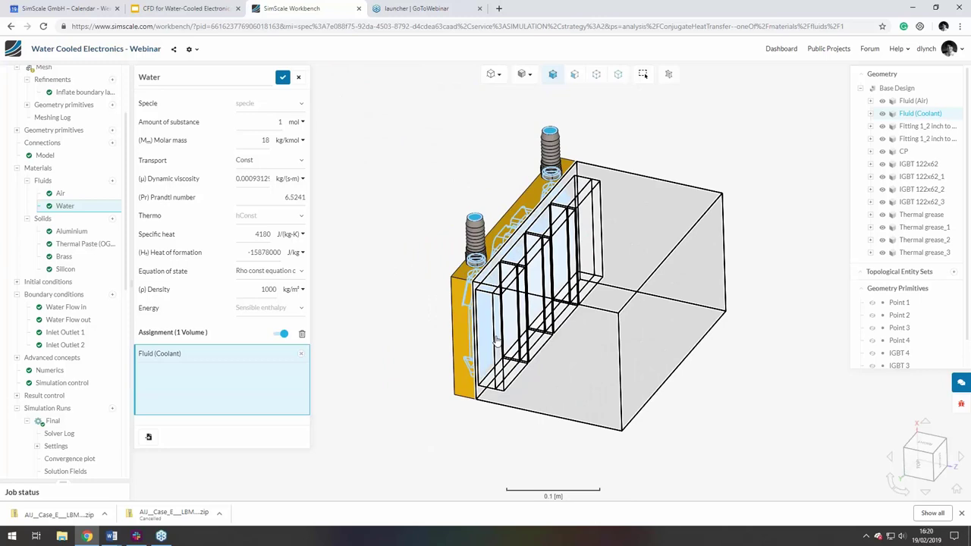
Step: Review the properties and assigned volumes of the solid materials Silicon, Thermal Paste, Aluminium and Brass
left_click(64, 270)
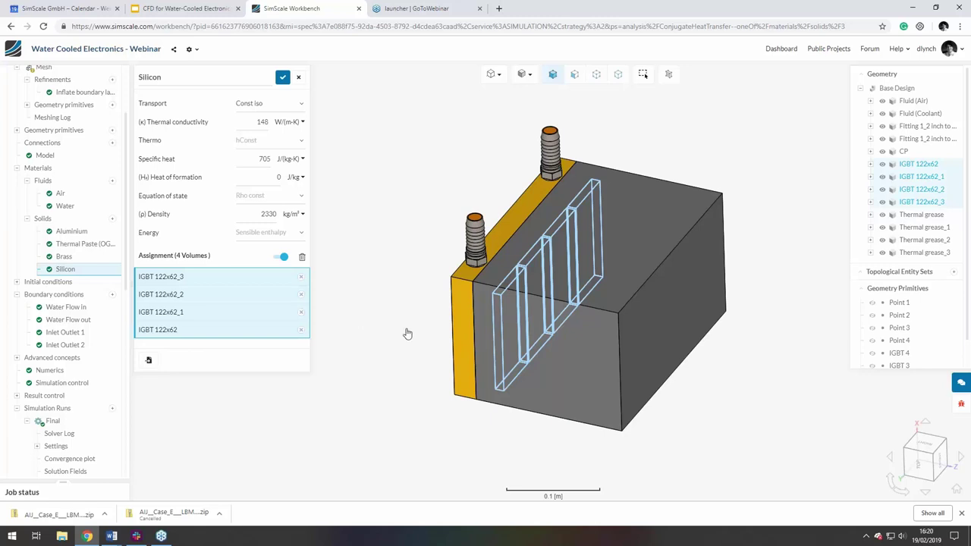
left_click_drag(397, 351, 424, 322)
left_click(82, 244)
left_click(80, 233)
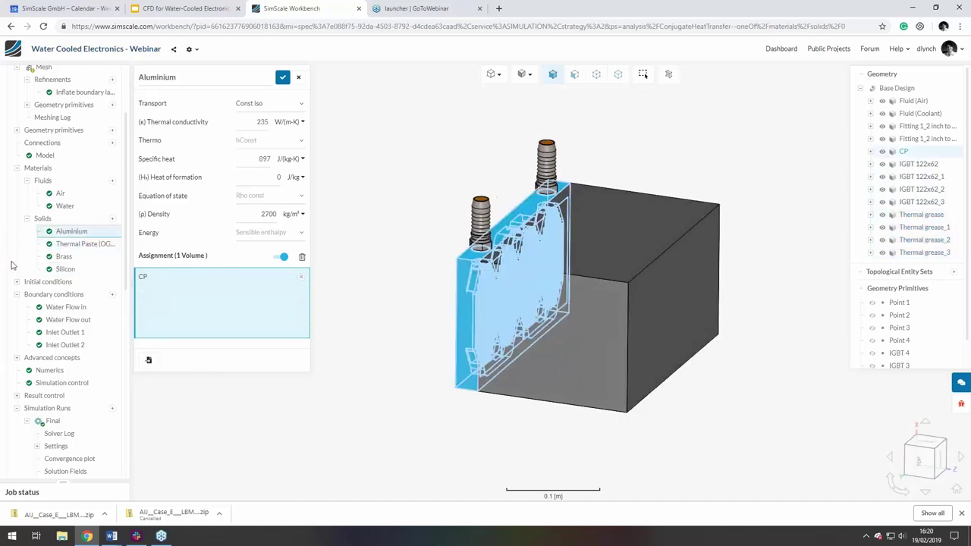
left_click(63, 256)
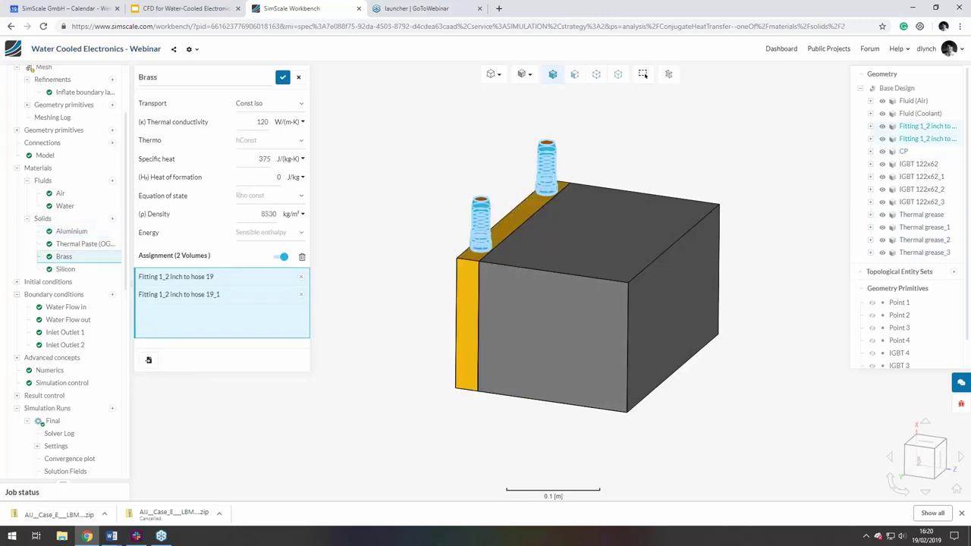
Step: Expand the initial temperature subdomains and check the values and assigned volumes for Fluids and IGBT
left_click(17, 281)
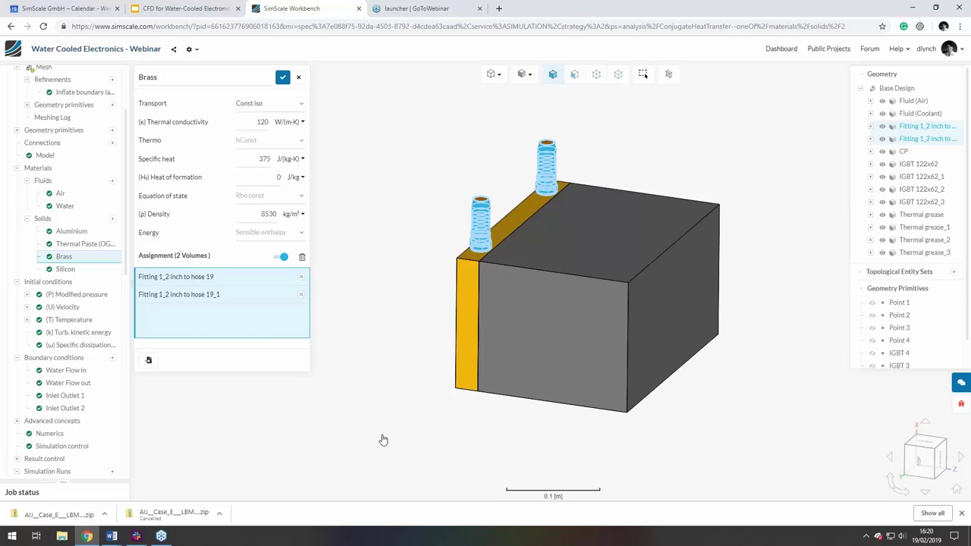
left_click(27, 320)
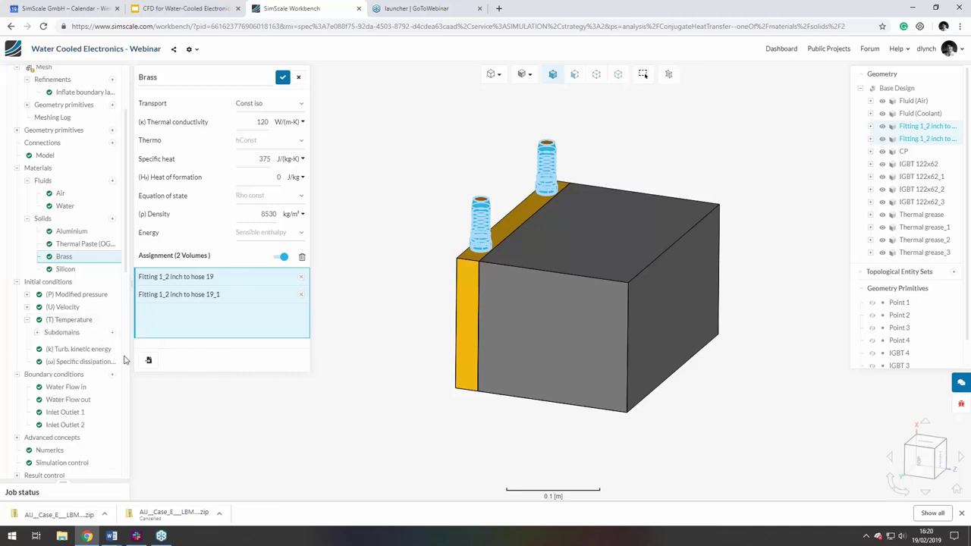
left_click(37, 332)
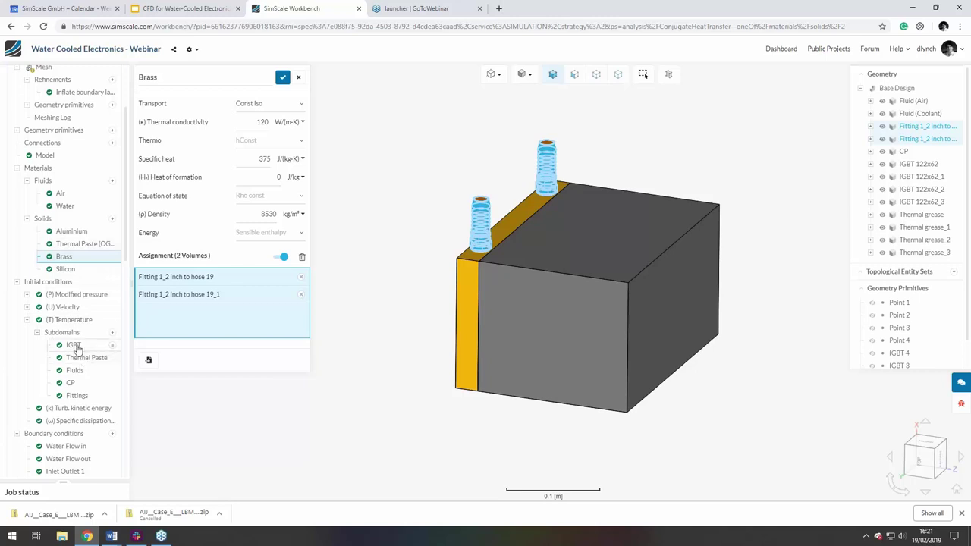
left_click(75, 371)
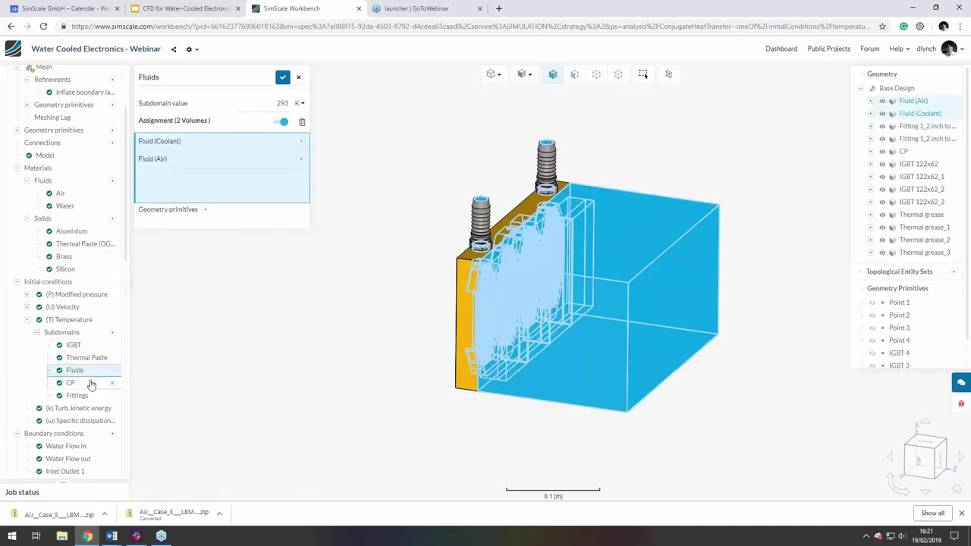
left_click(74, 345)
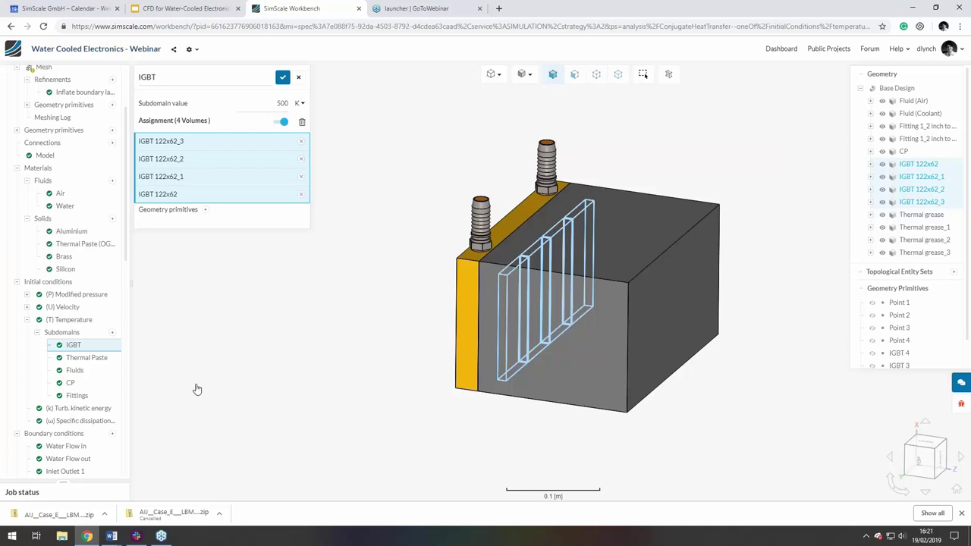
Step: Review the Water Flow in and Water Flow out boundary conditions, checking their types, values and assigned faces on the coolant fittings
scroll(61, 356, "down", 4)
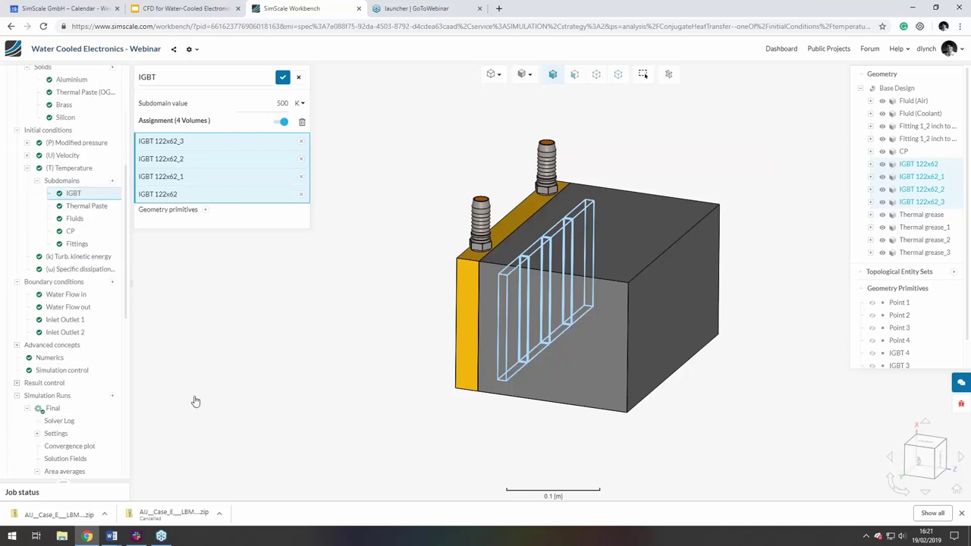
right_click_drag(602, 179, 573, 251)
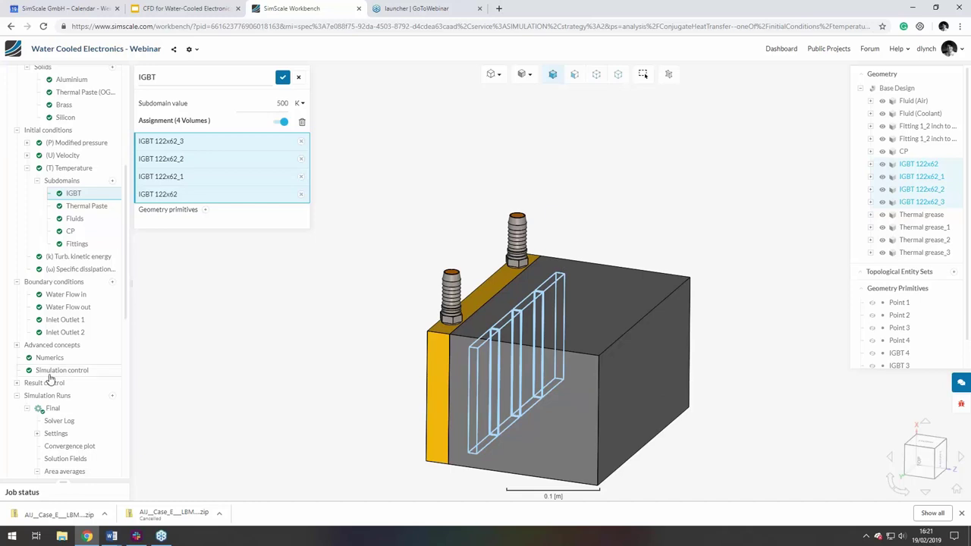
left_click(66, 297)
left_click_drag(425, 257, 452, 318)
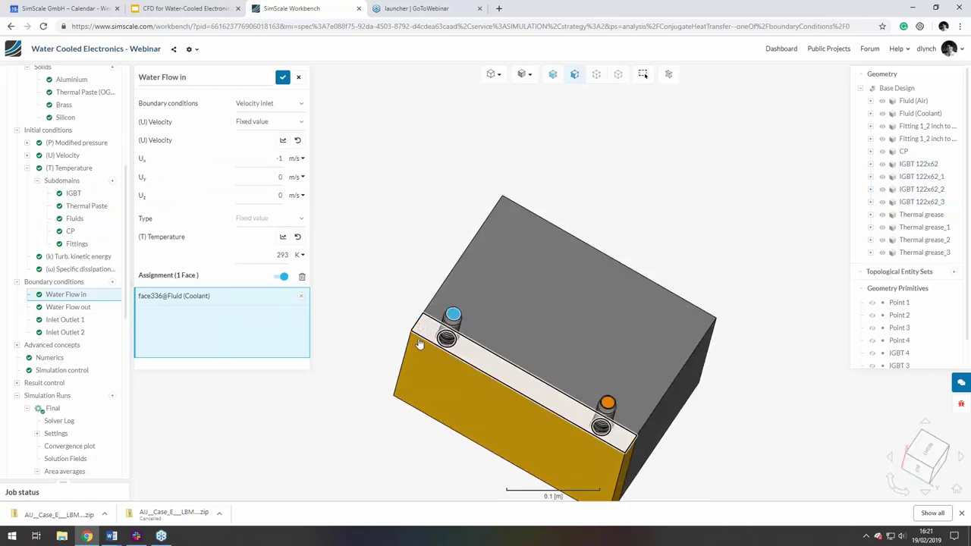
mouse_move(384, 325)
left_mouse_down()
mouse_move(362, 269)
mouse_move(387, 309)
left_mouse_up()
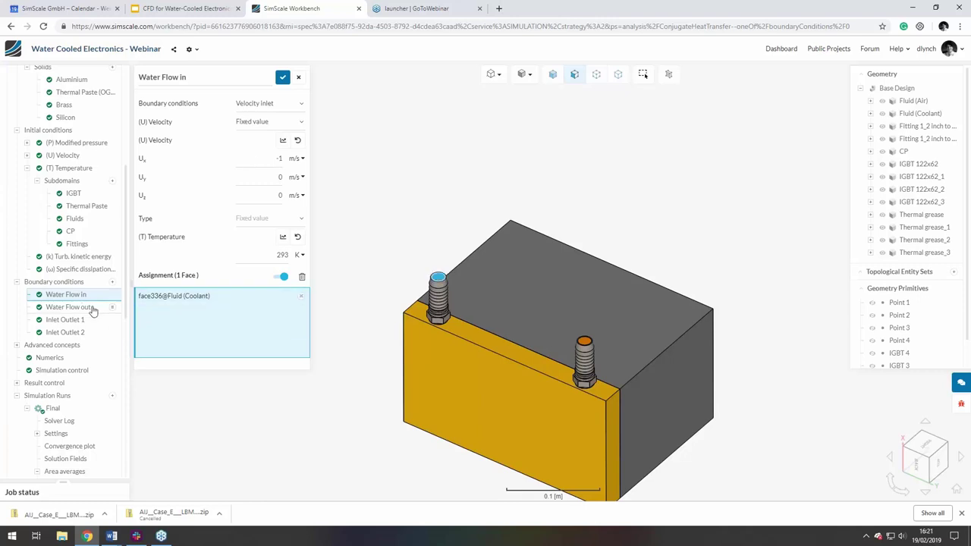
left_click(77, 307)
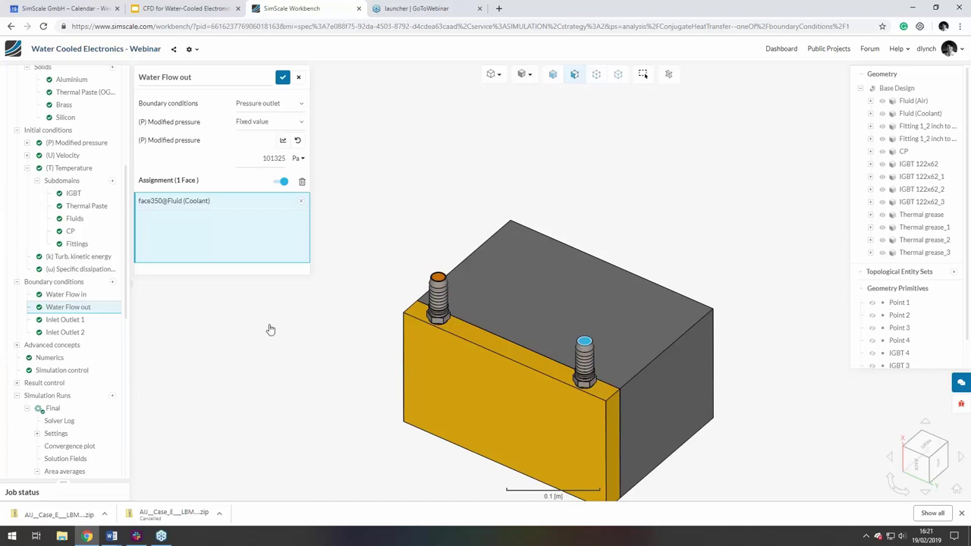
scroll(277, 332, "up", 3)
scroll(280, 334, "down", 3)
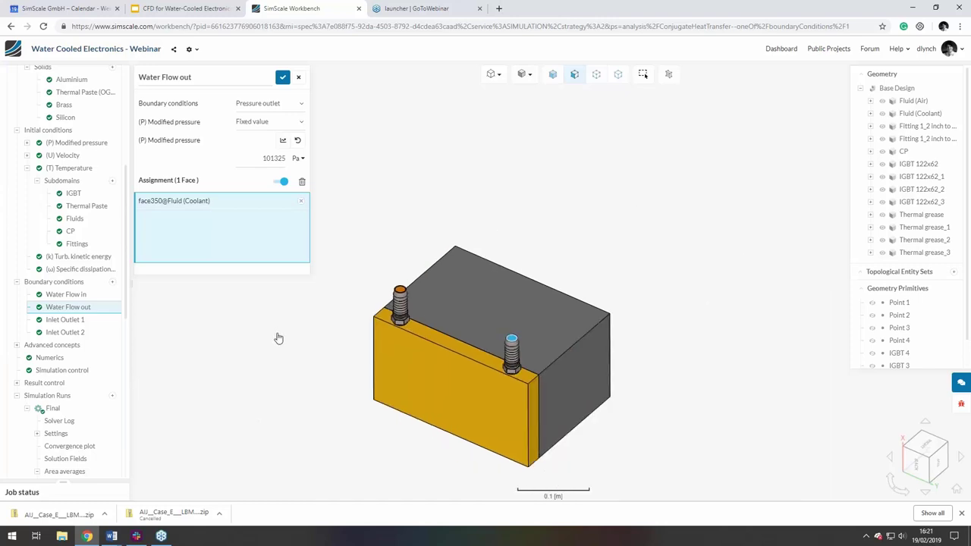
Step: Review the custom boundary conditions Inlet Outlet 1 and Inlet Outlet 2, including the velocity type options and assigned air faces
left_click(76, 319)
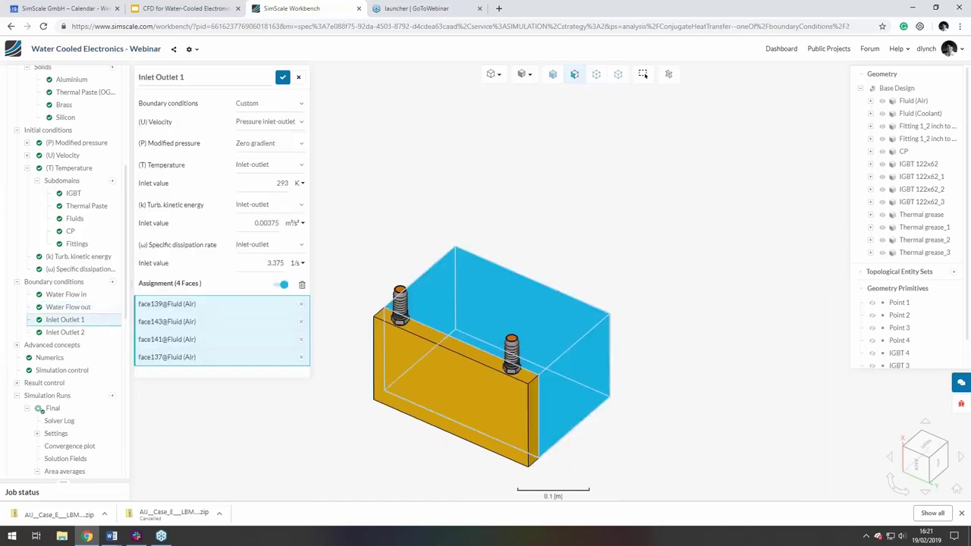
left_click_drag(409, 485, 210, 464)
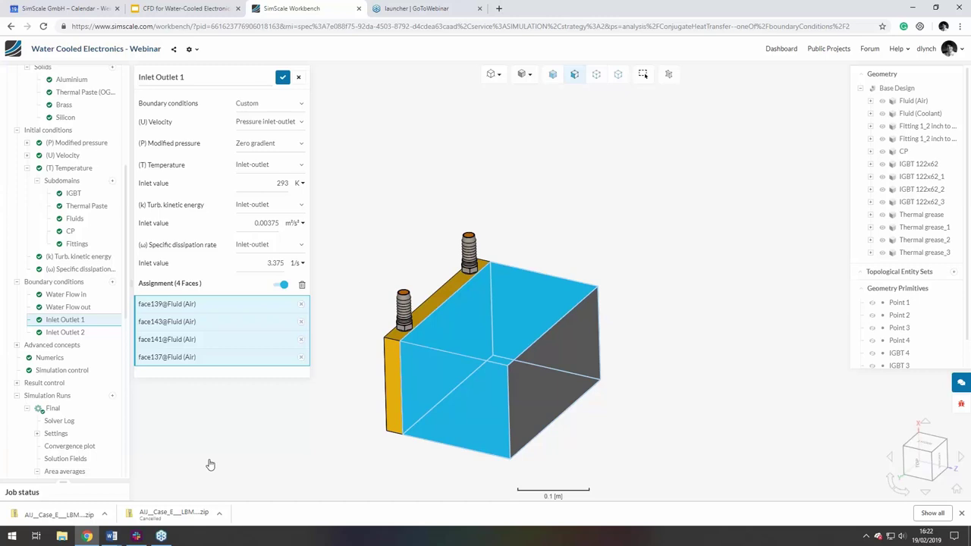
left_click(289, 124)
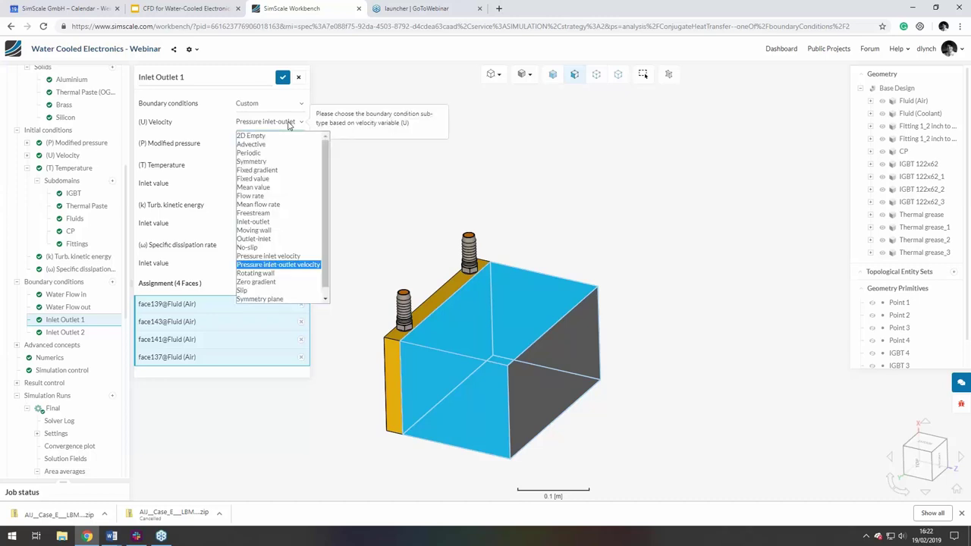
left_click(289, 124)
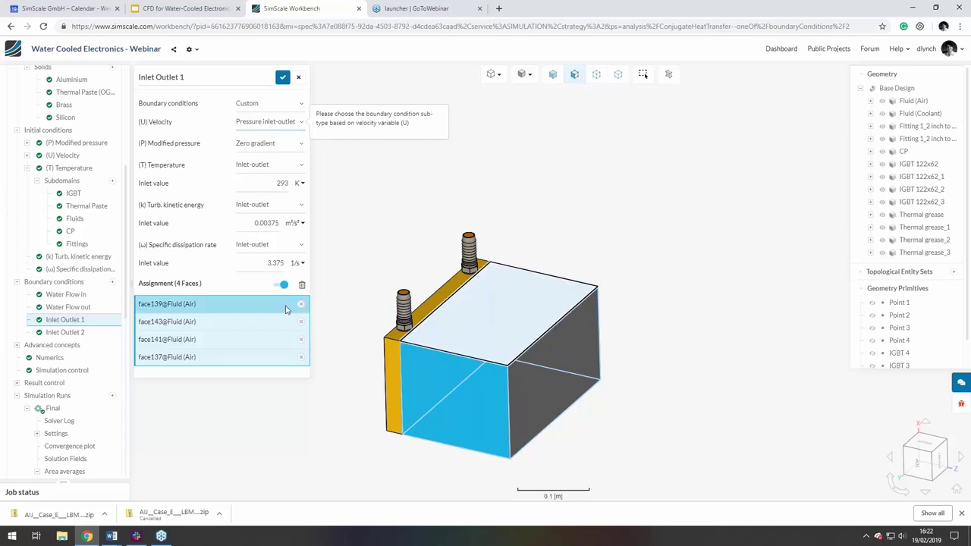
left_click(75, 332)
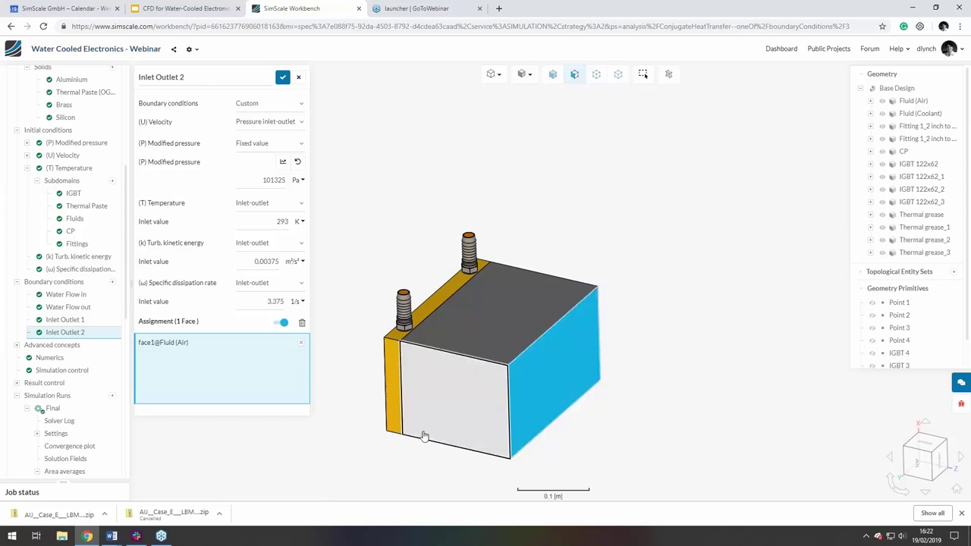
Step: Hide the Fluid (Air) volume to expose the IGBTs and review the heat flux and assigned volume of the IGBT Source 1 power source
left_click(57, 346)
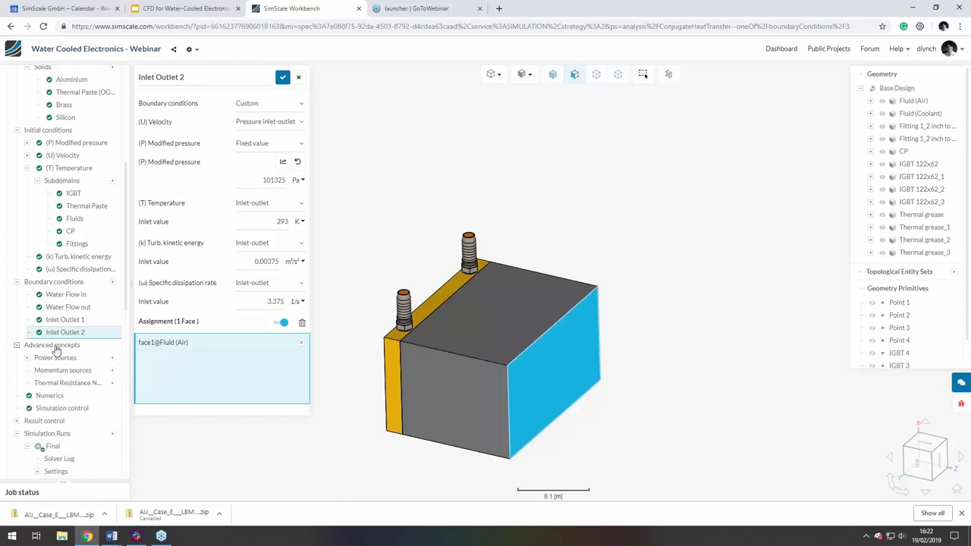
left_click(55, 357)
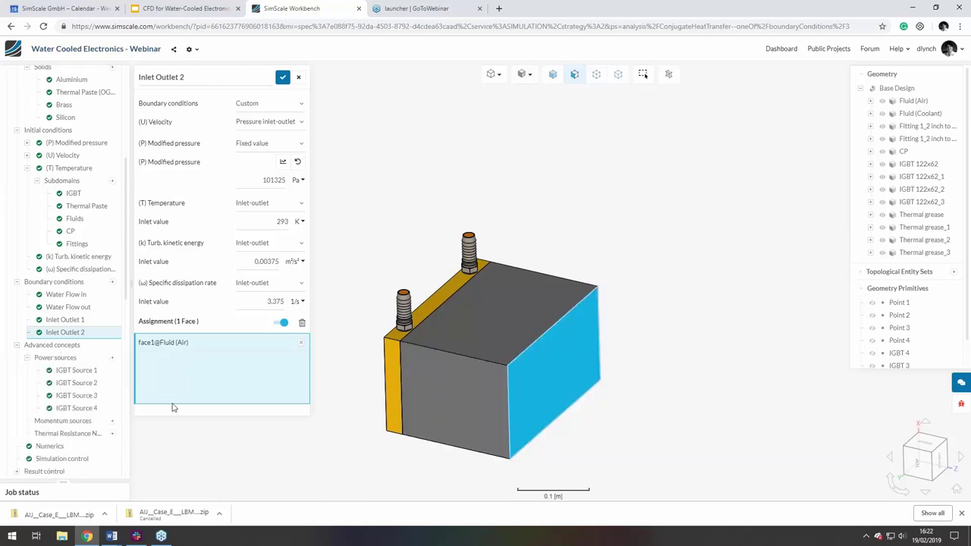
left_click(882, 151)
left_click(882, 151)
left_click(882, 101)
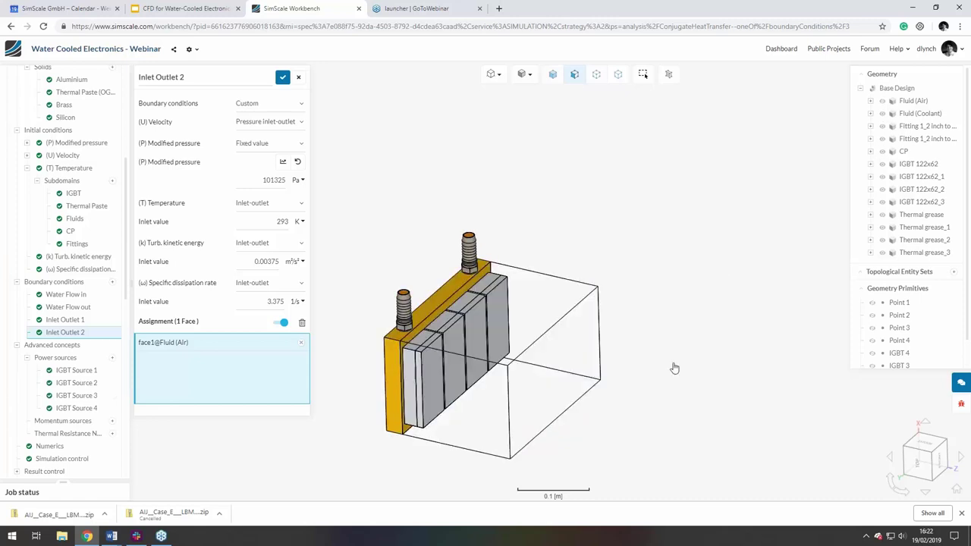
scroll(425, 449, "up", 3)
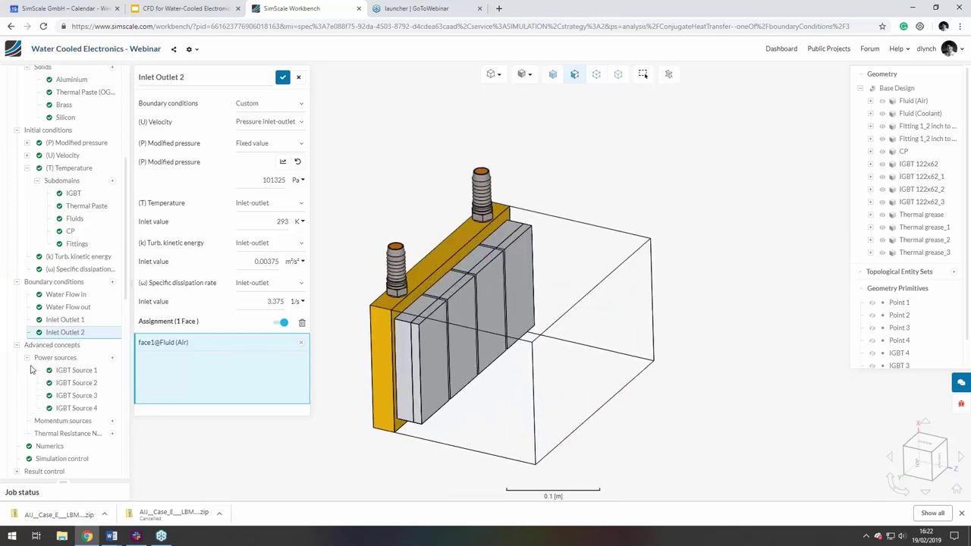
left_click(66, 371)
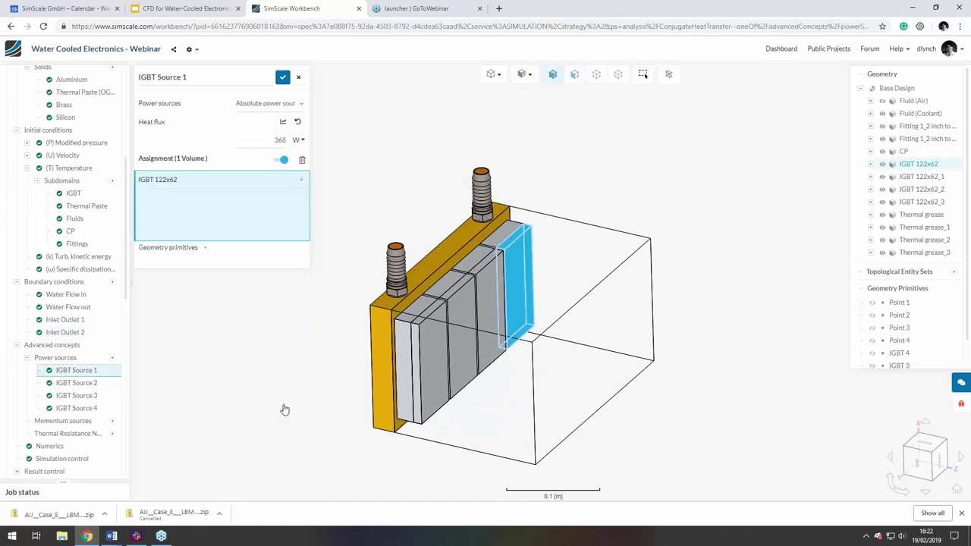
double_click(279, 139)
Step: Expand the result control items and review the Water Flow surface data and the Above IGBT's probe points
scroll(71, 381, "down", 3)
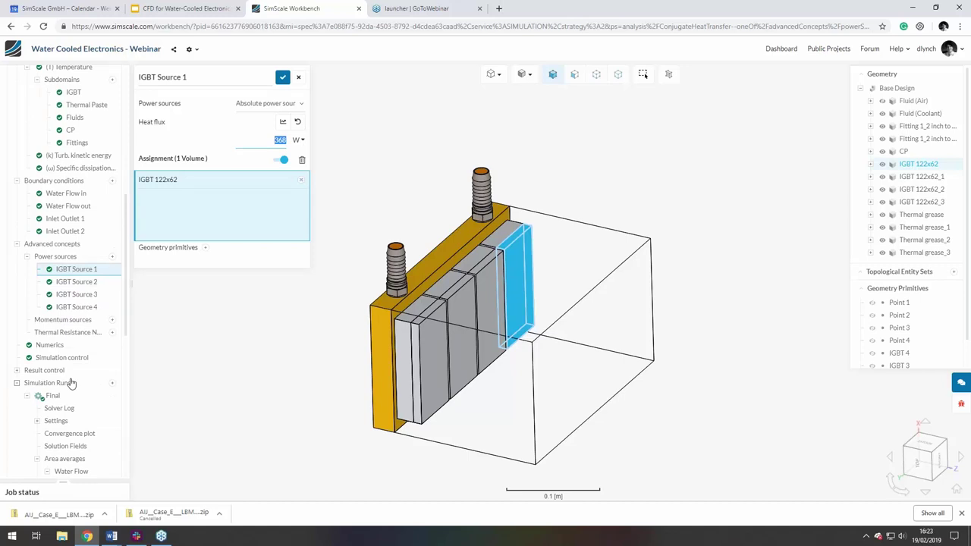
left_click(43, 371)
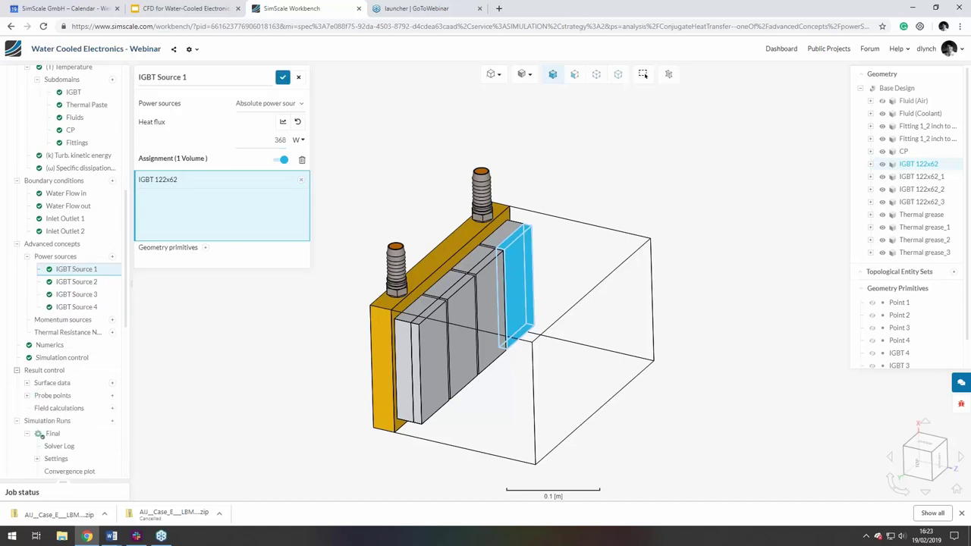
left_click(28, 383)
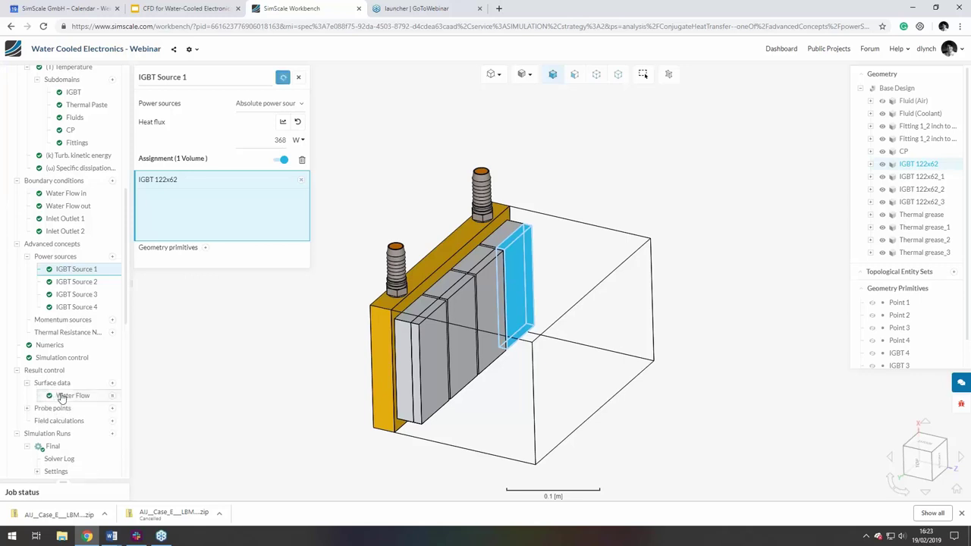
left_click(62, 397)
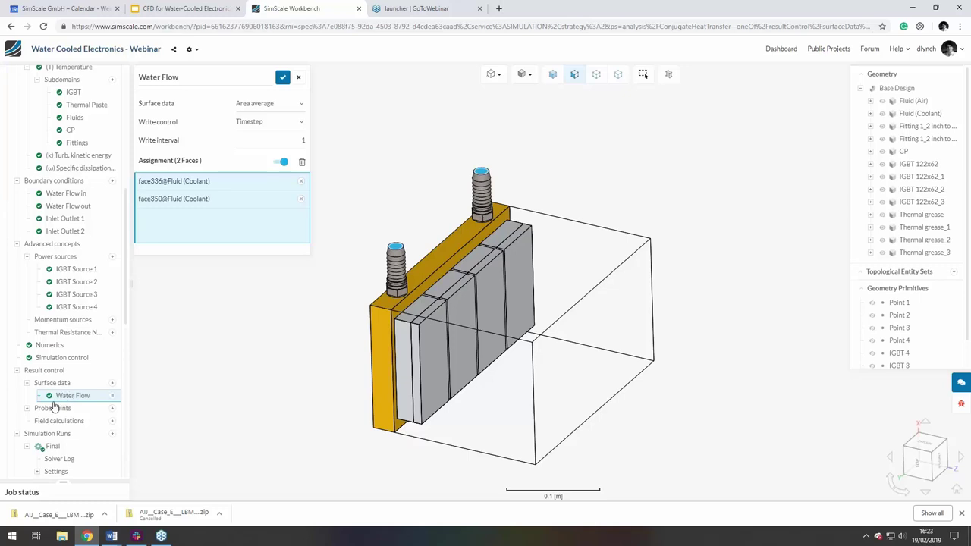
left_click(33, 409)
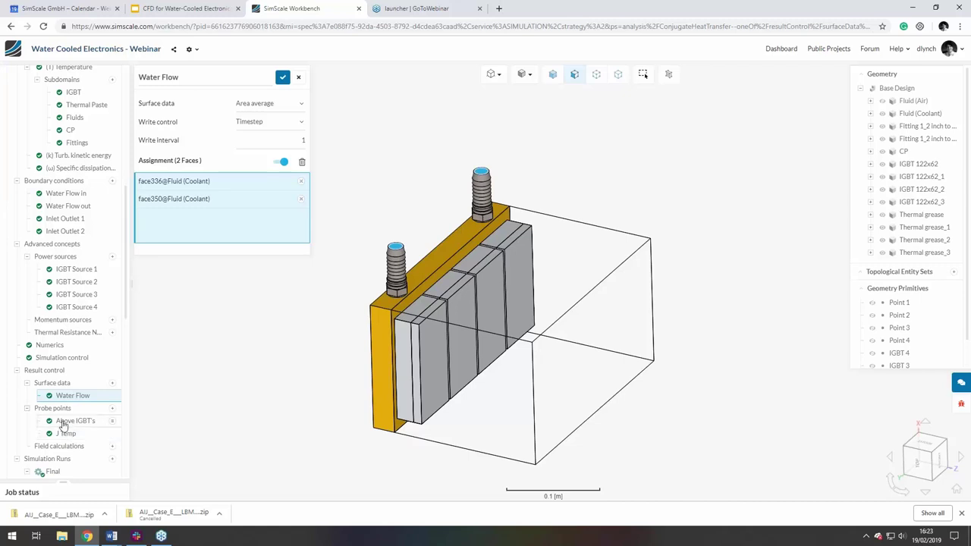
left_click(64, 423)
Step: Examine the Final run's convergence plot and the Water Flow area-average temperature plot, reading the coolant outlet value near the end
scroll(66, 410, "down", 3)
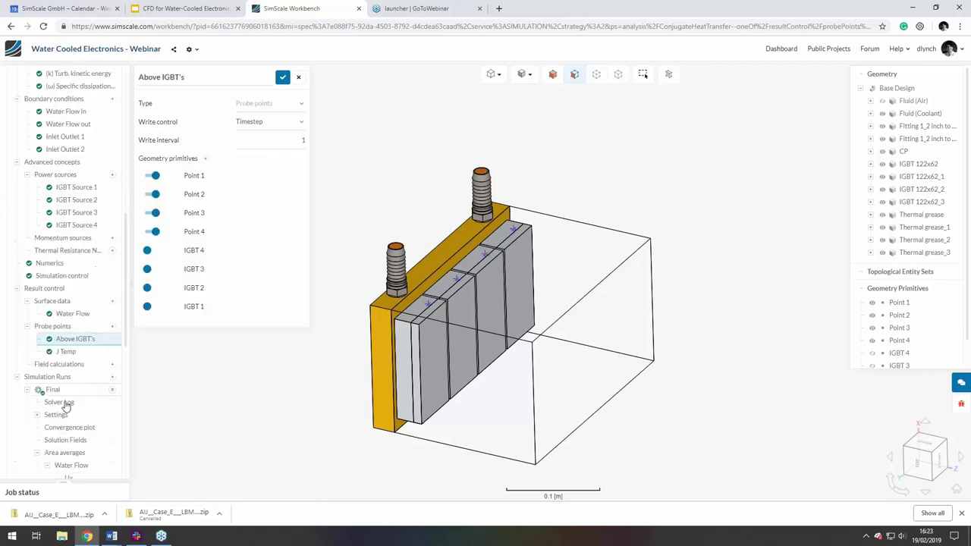
scroll(66, 431, "down", 2)
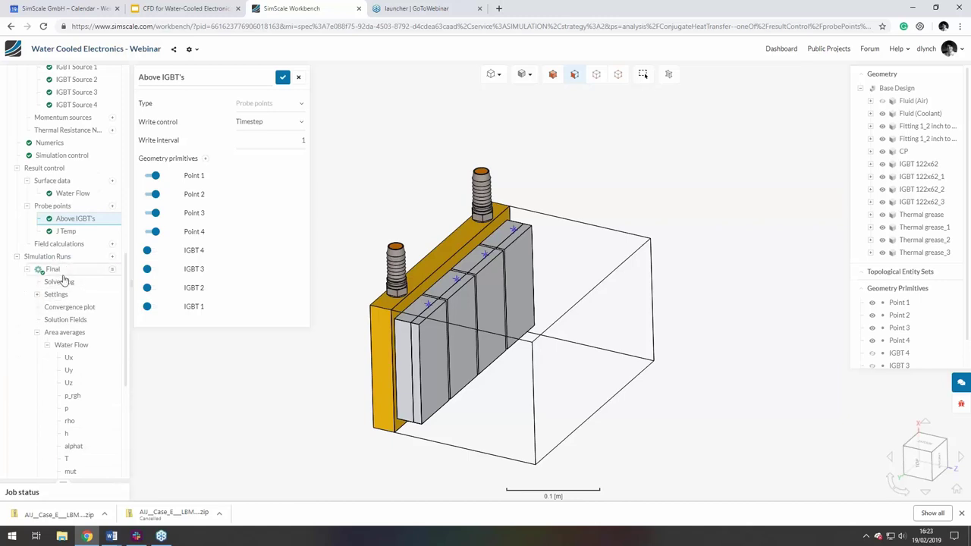
left_click(63, 308)
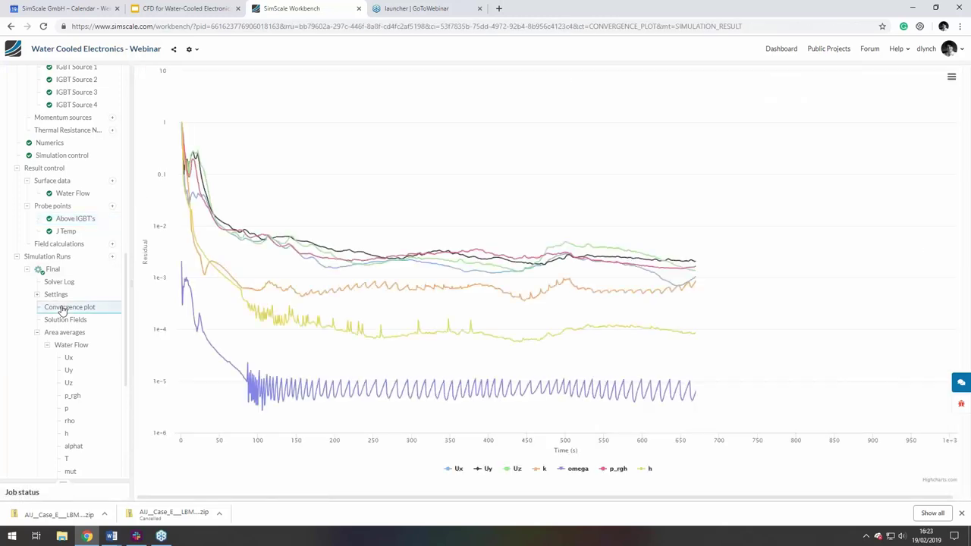
scroll(82, 375, "down", 1)
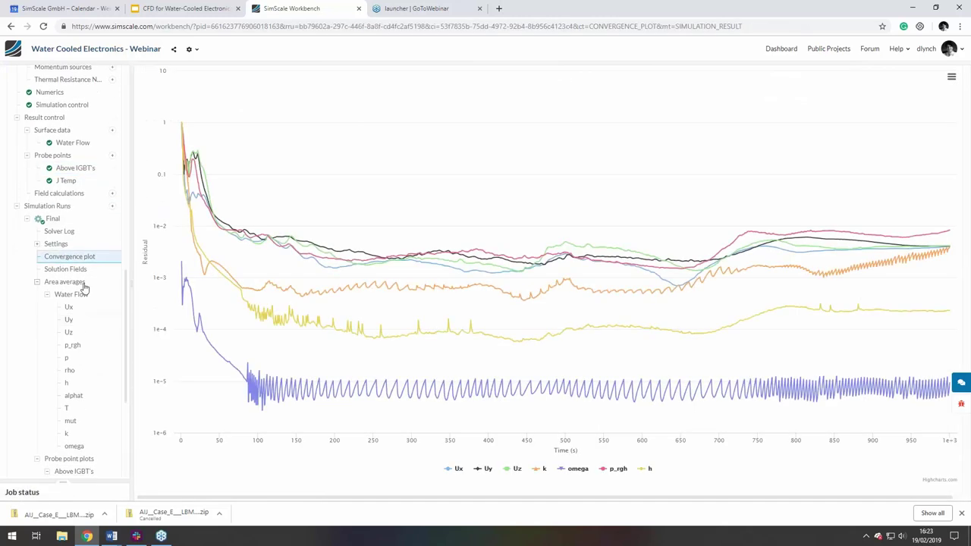
left_click(70, 408)
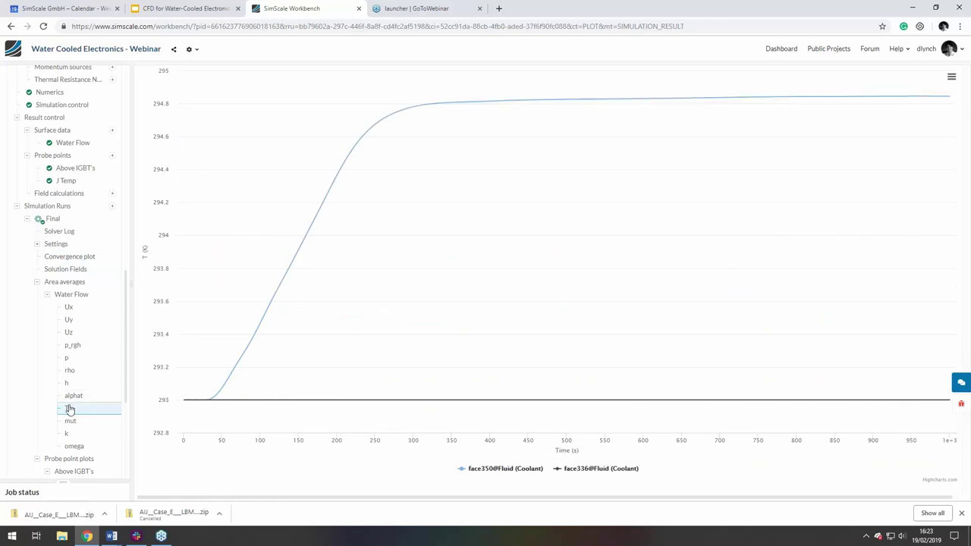
mouse_move(930, 107)
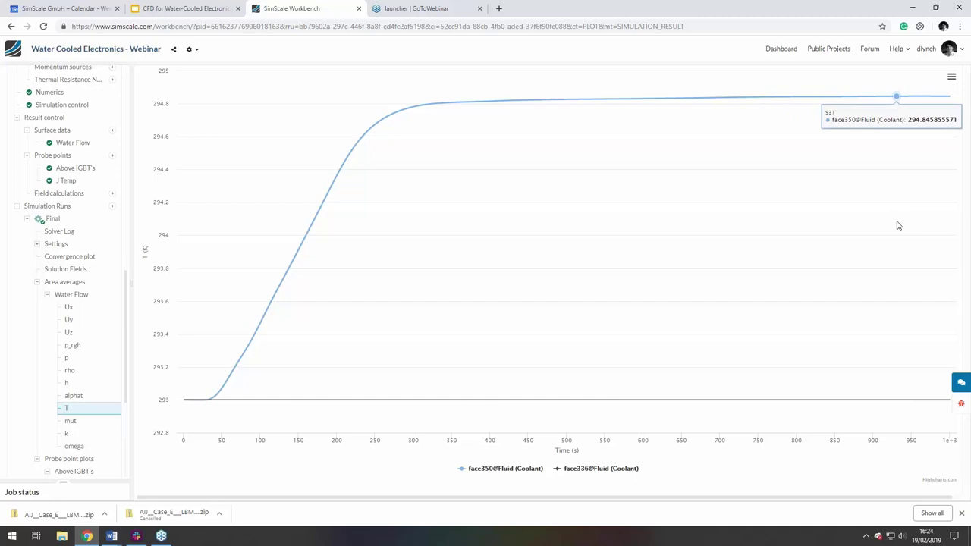
Step: Look over the Final run's available probe point plots and open its solution fields for post-processing
scroll(96, 374, "down", 3)
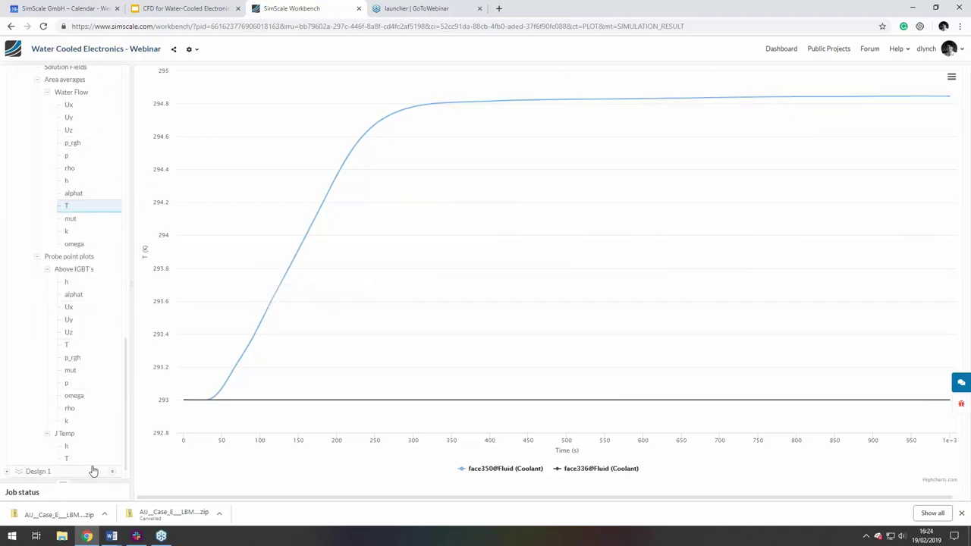
scroll(82, 292, "up", 3)
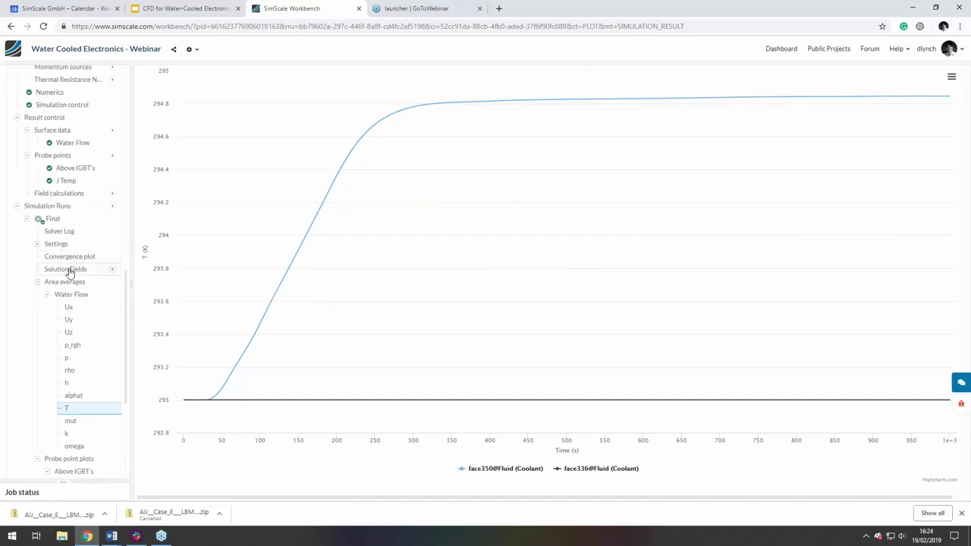
left_click(68, 270)
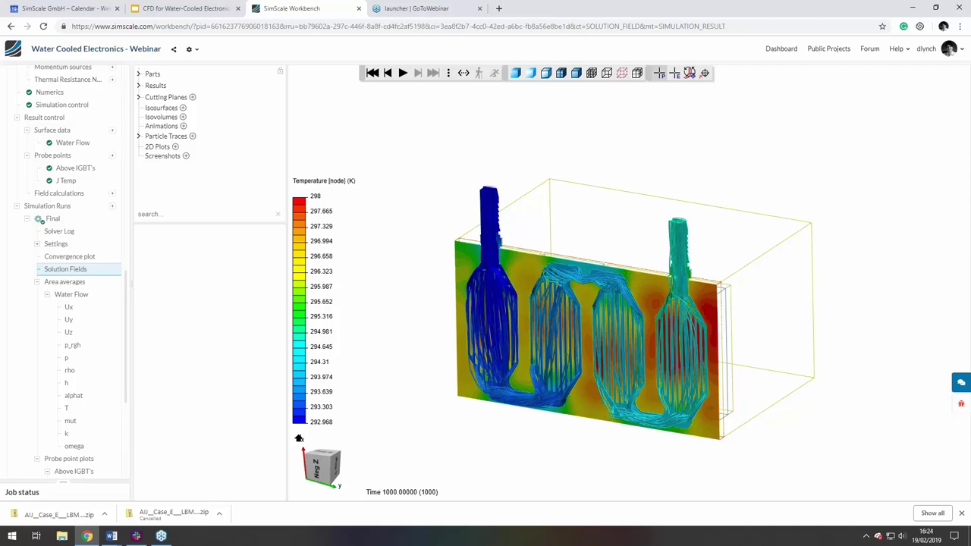
Step: Switch to the CFD for Water-Cooled Electronics presentation in Google Slides and start presenting from the Results Summary slide
left_click(176, 9)
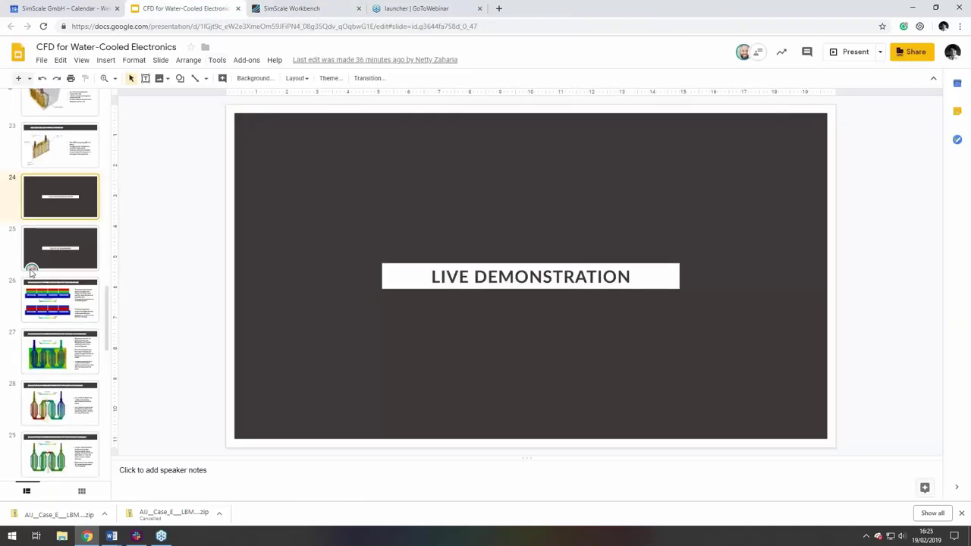
left_click(56, 249)
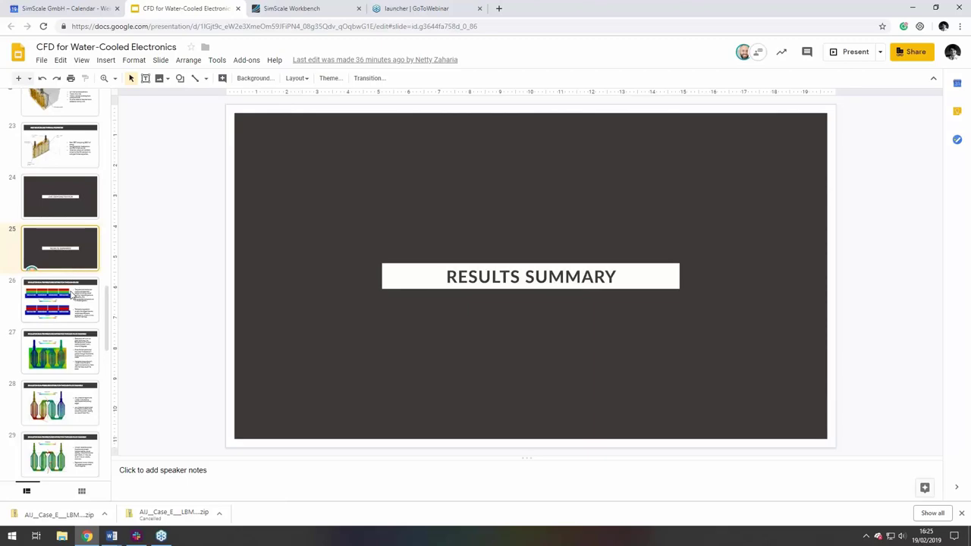
left_click(853, 53)
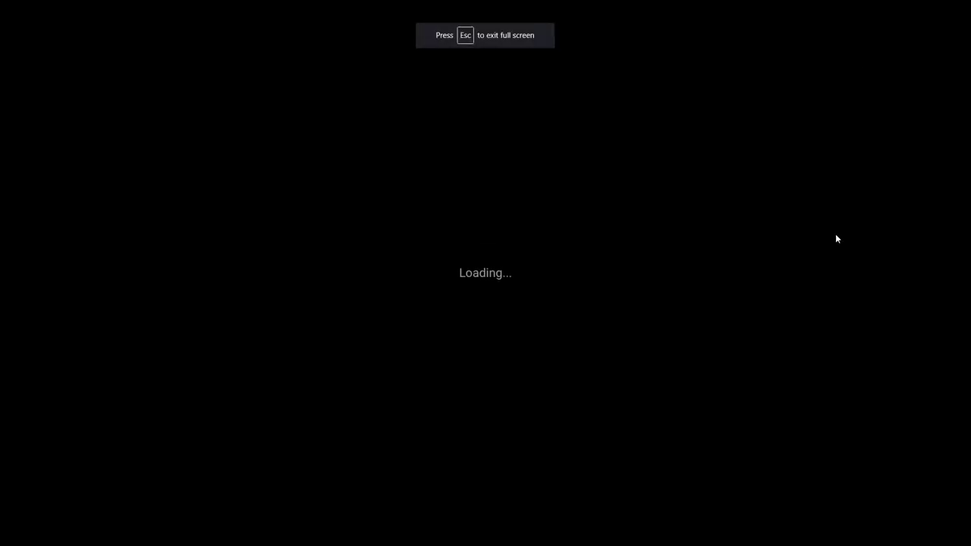
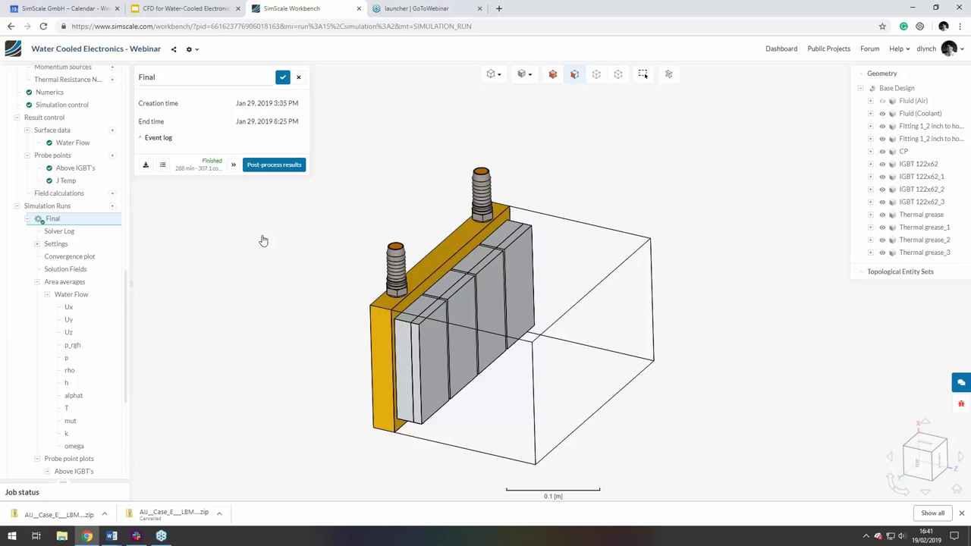
Step: Open the Numerics settings of the Base Design simulation in SimScale
scroll(61, 149, "up", 1)
left_click(61, 144)
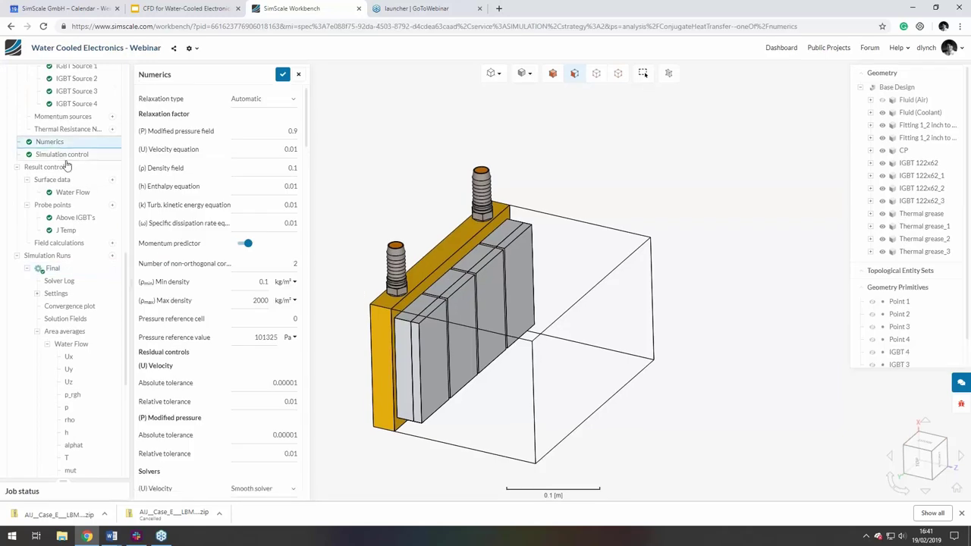
Step: Review the Base Design's simulation control settings and open the Final run's solution fields
left_click(65, 155)
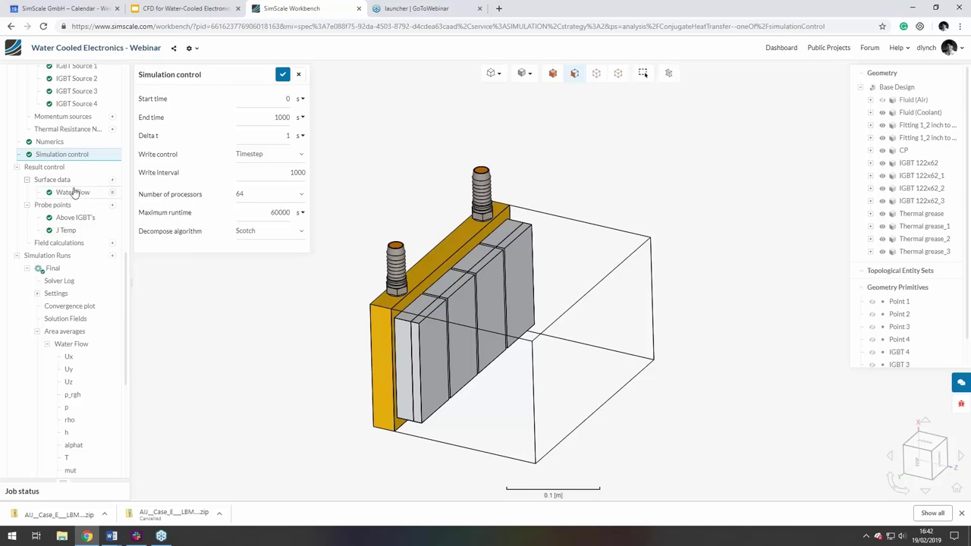
scroll(63, 348, "down", 1)
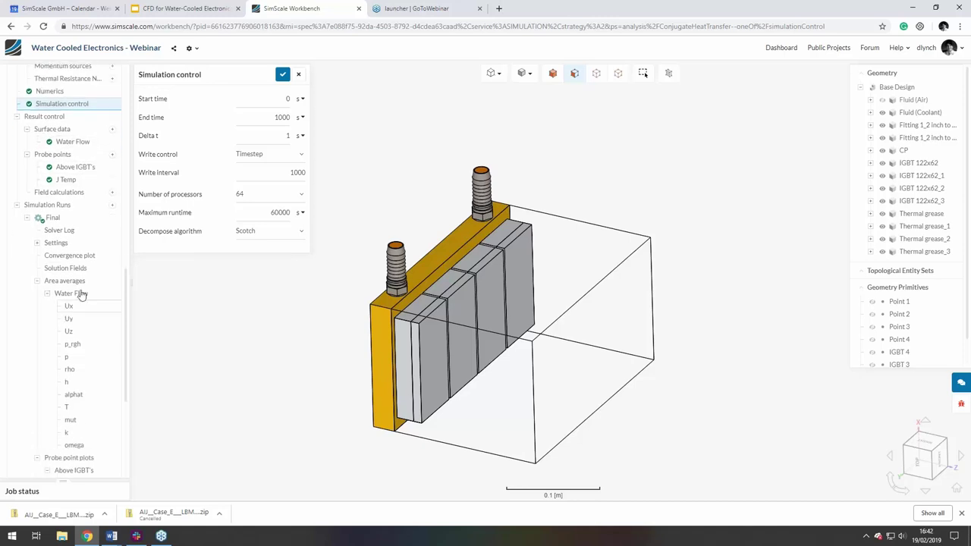
left_click(76, 268)
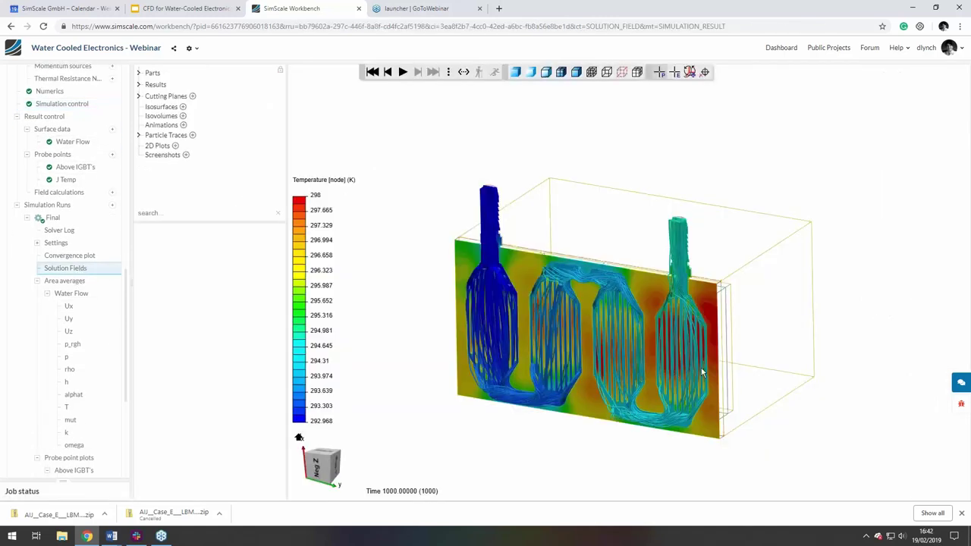
scroll(698, 368, "up", 2)
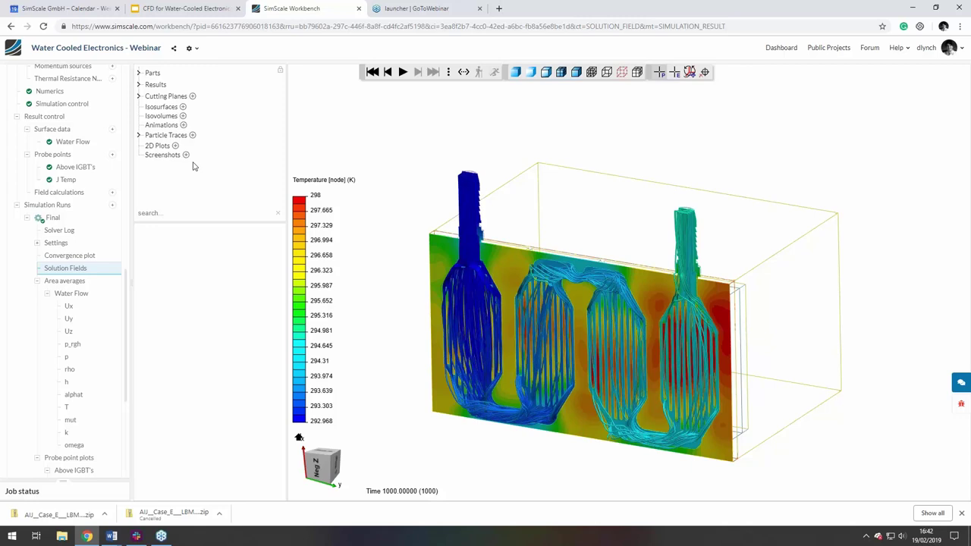
Step: Open Particle Trace 1's seed settings and pick a new seed location on the end of the dark-blue coolant fitting
left_click(138, 135)
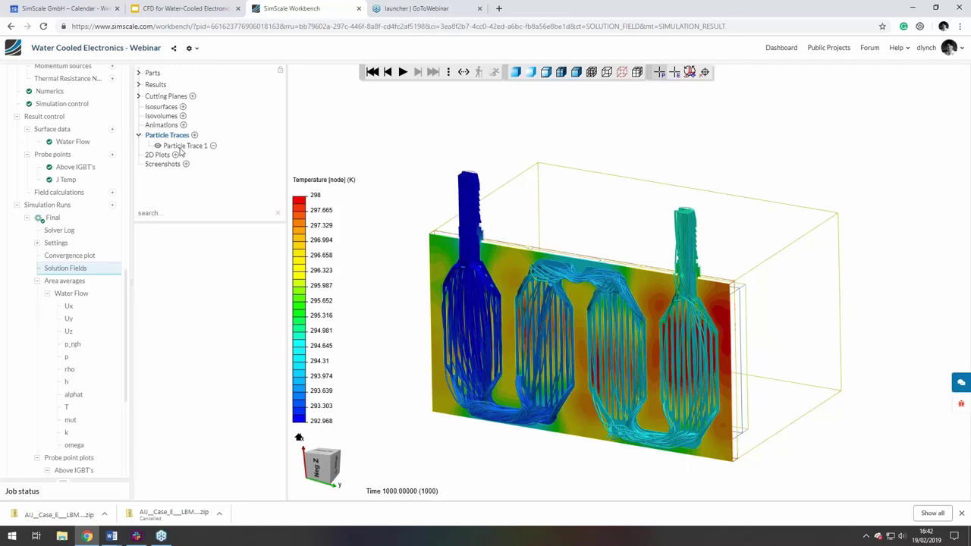
left_click(184, 146)
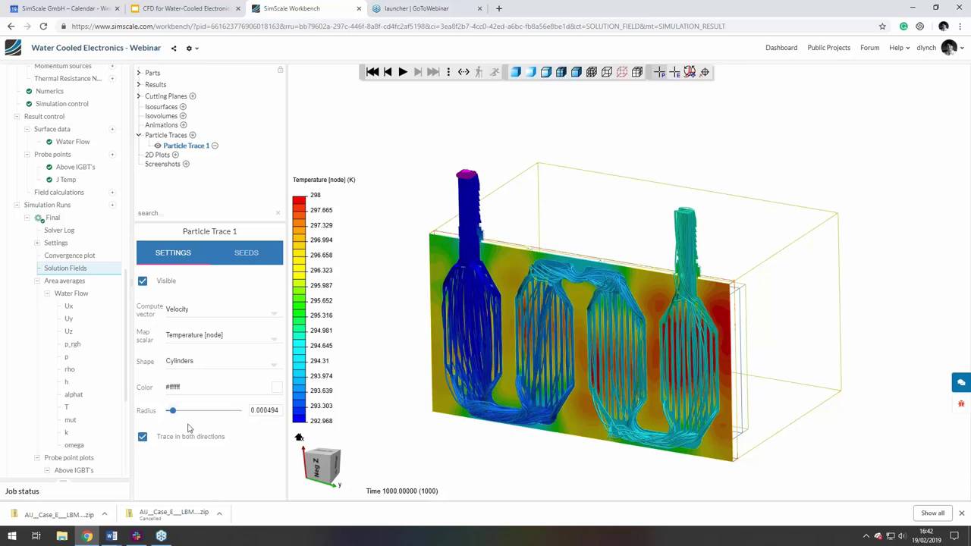
left_click(255, 258)
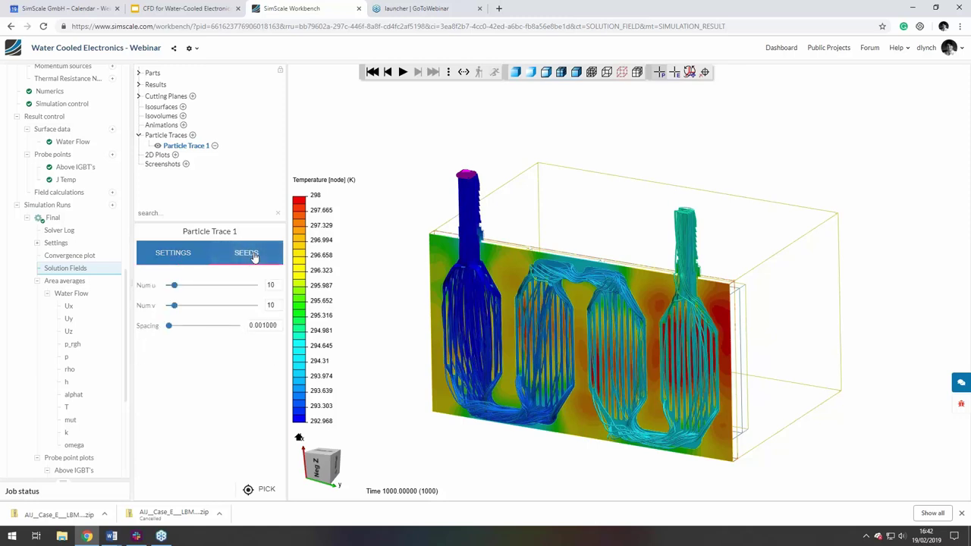
left_click(255, 490)
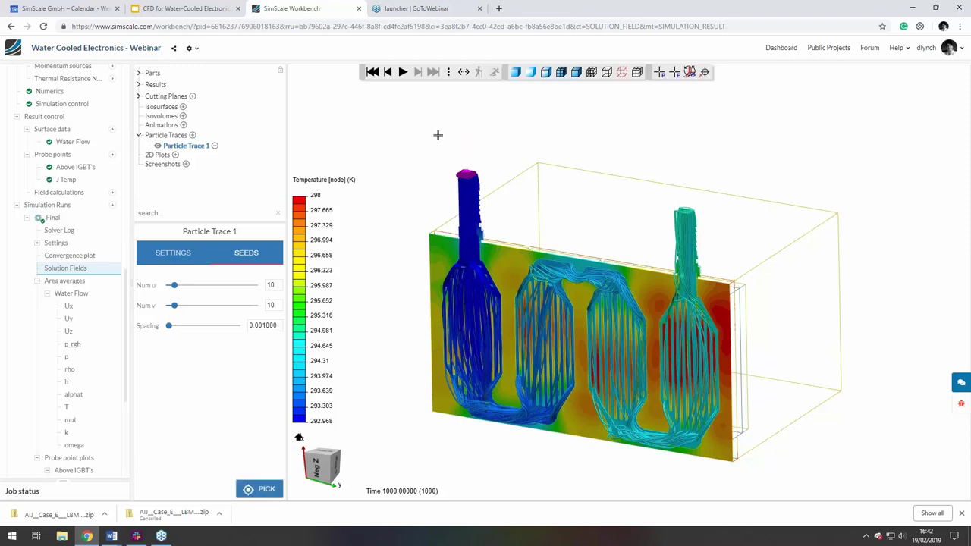
right_click_drag(440, 137, 448, 157)
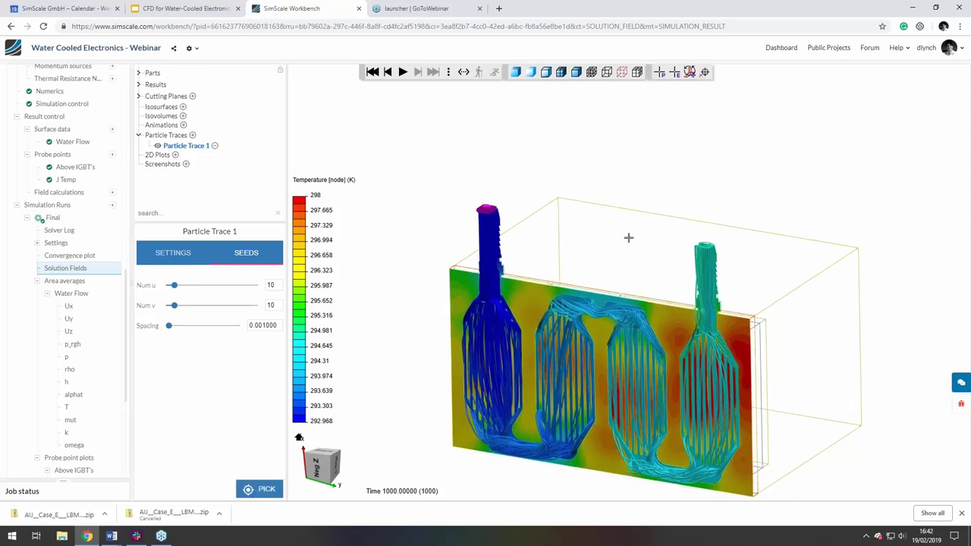
left_click(487, 208)
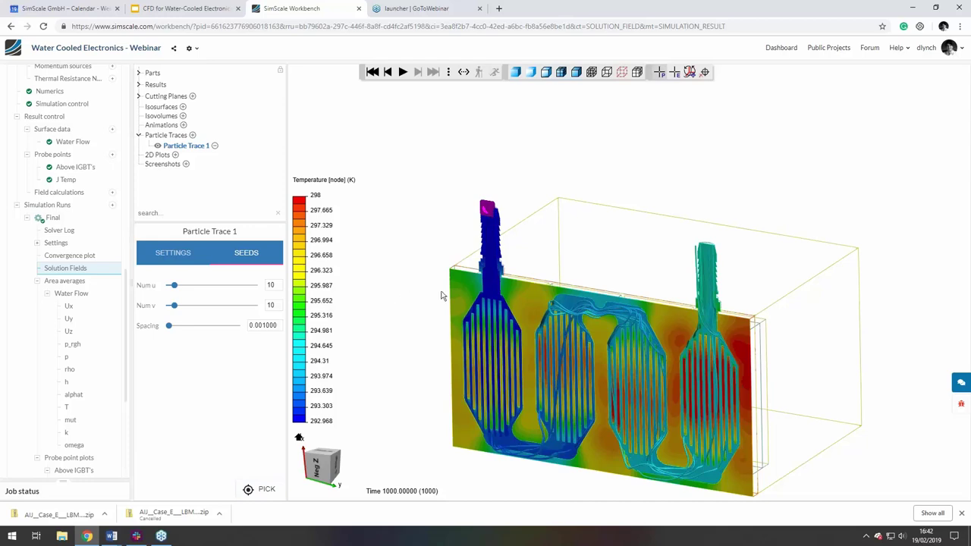
left_click_drag(495, 213, 491, 215)
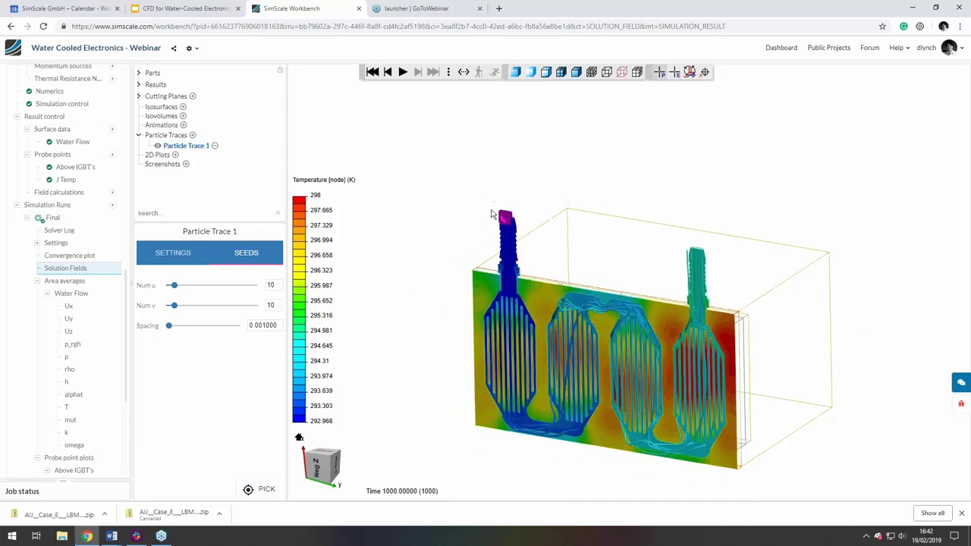
scroll(487, 221, "up", 3)
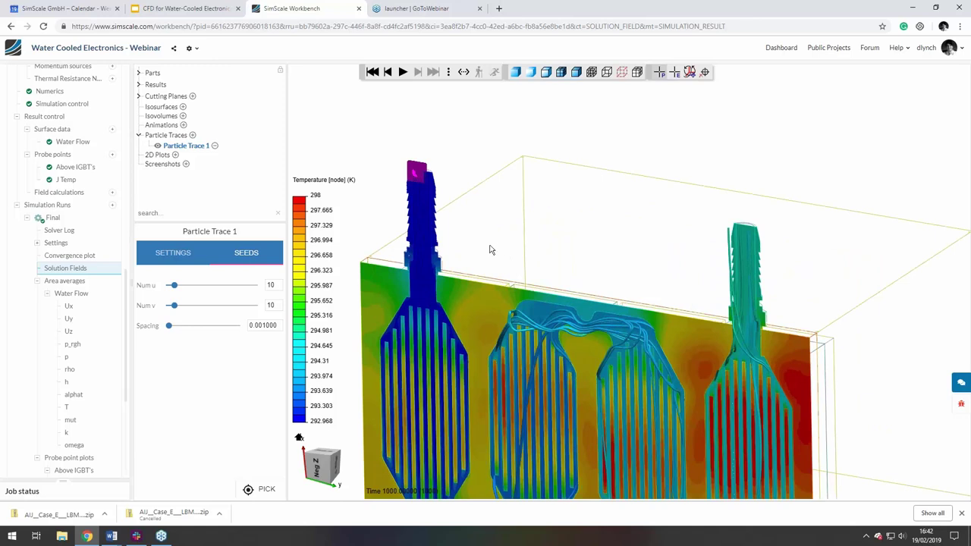
Step: Hide Cutting Plane 1 in the solution fields
left_click(139, 97)
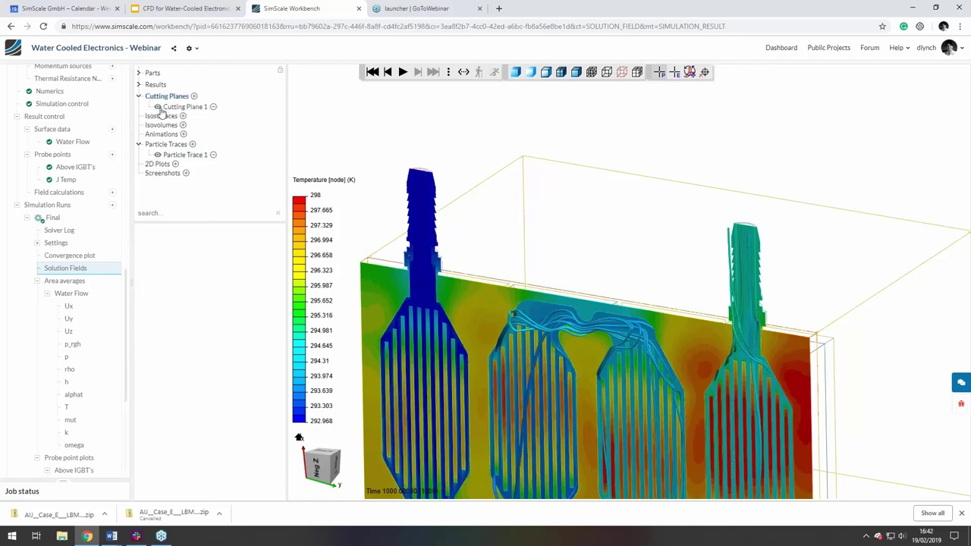
left_click(168, 107)
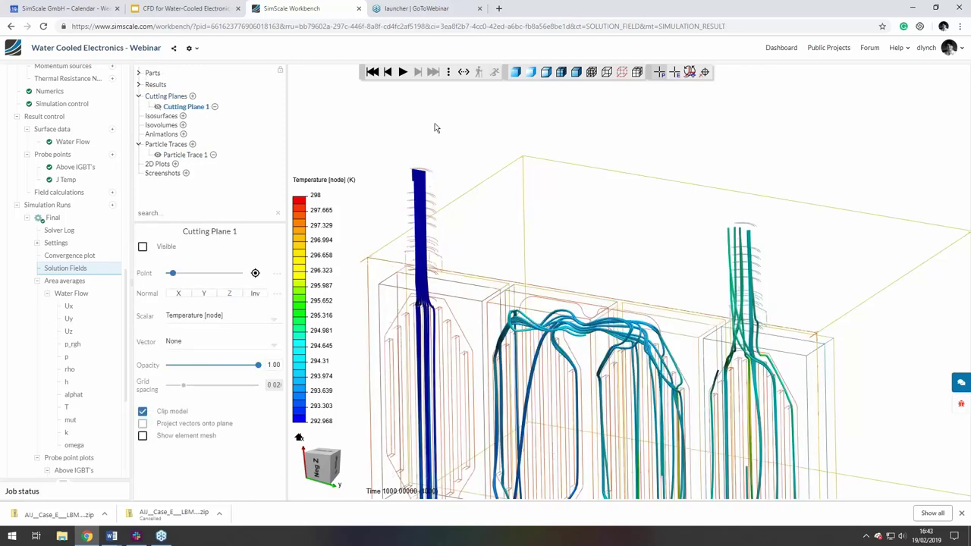
Step: Set Particle Trace 1's seed spacing to 0.002 and both Num u and Num v to 5
left_click(182, 155)
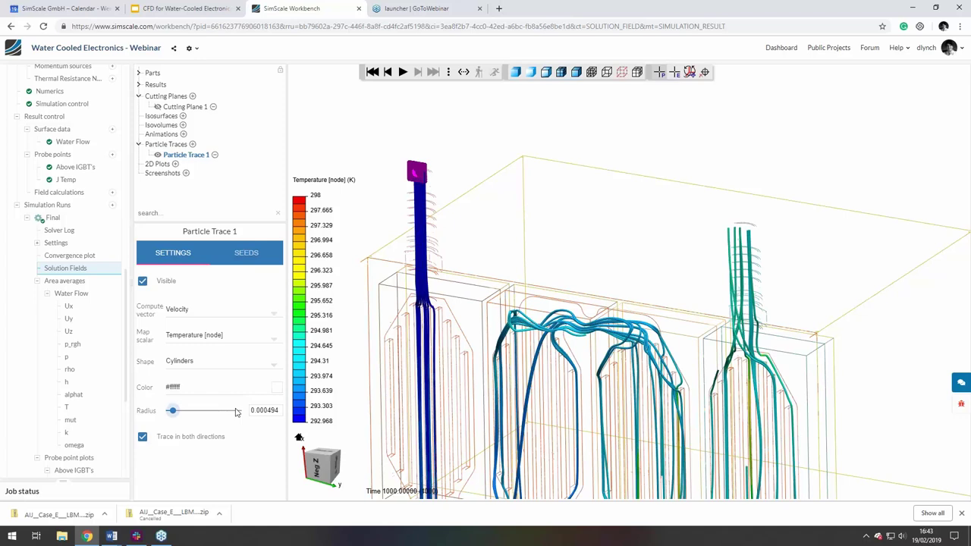
left_click(243, 256)
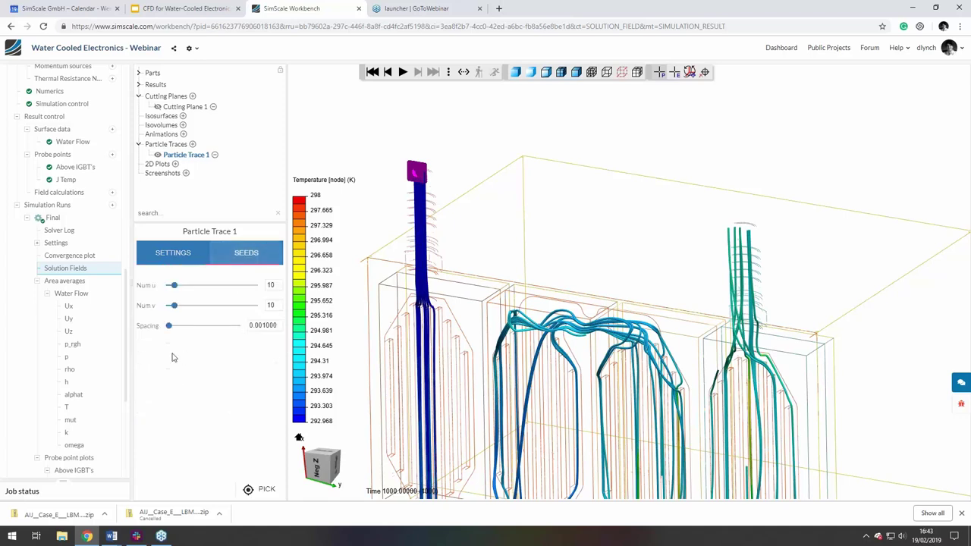
left_click(263, 325)
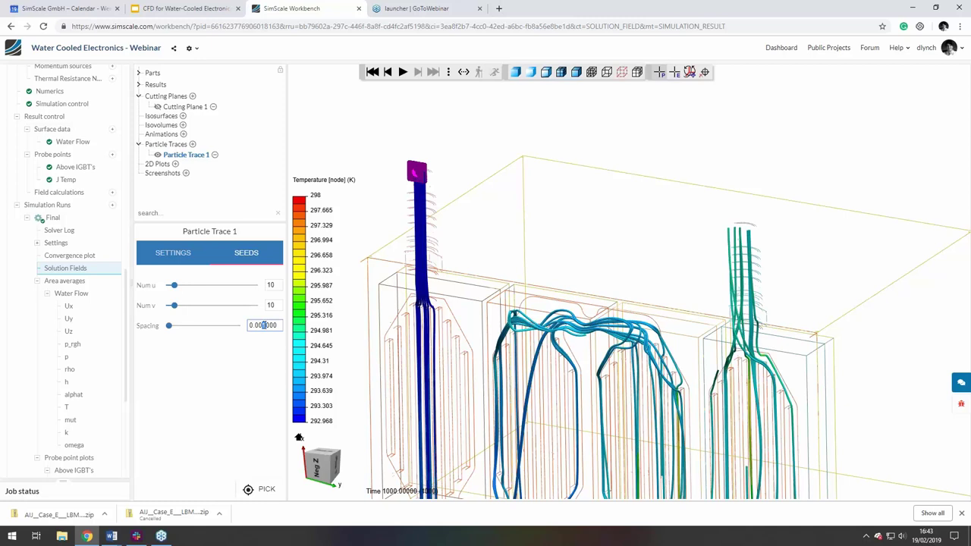
type("2")
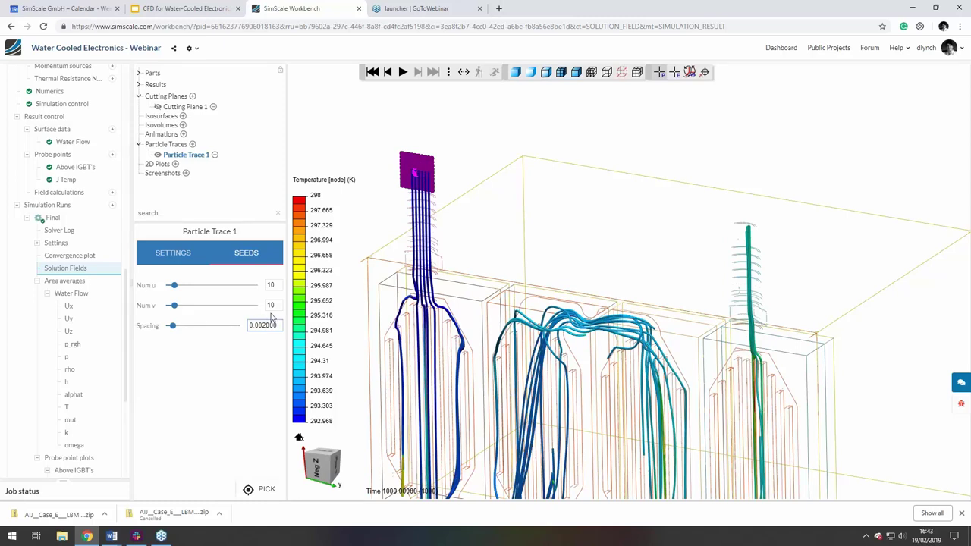
left_click(278, 285)
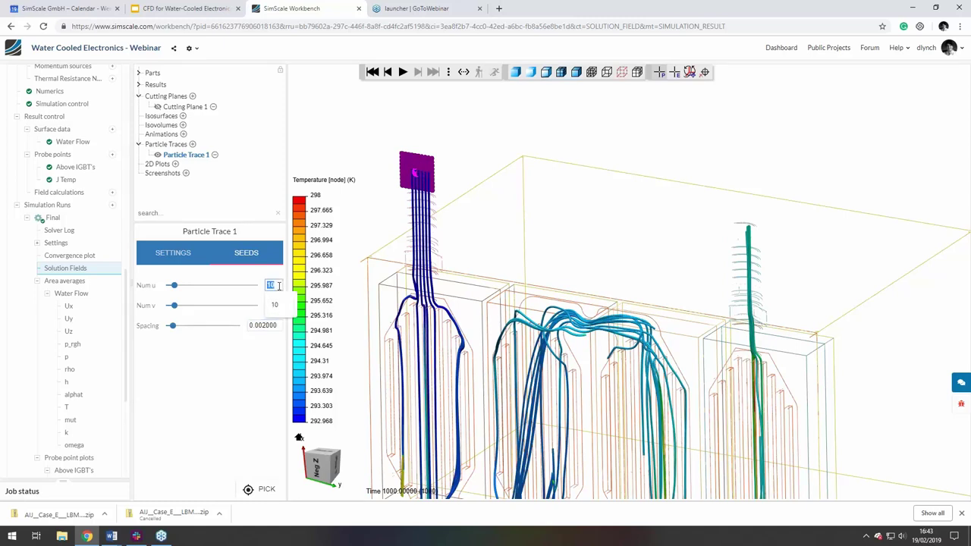
type("5")
left_click(278, 304)
type("5")
key("Return")
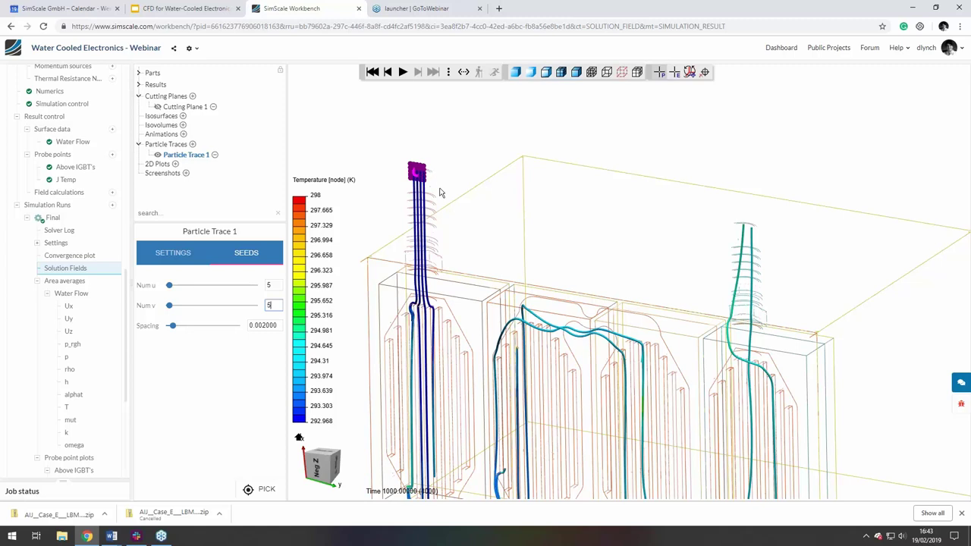
Step: Set the cylinder radius of Particle Trace 1 to 0.001
left_click(181, 255)
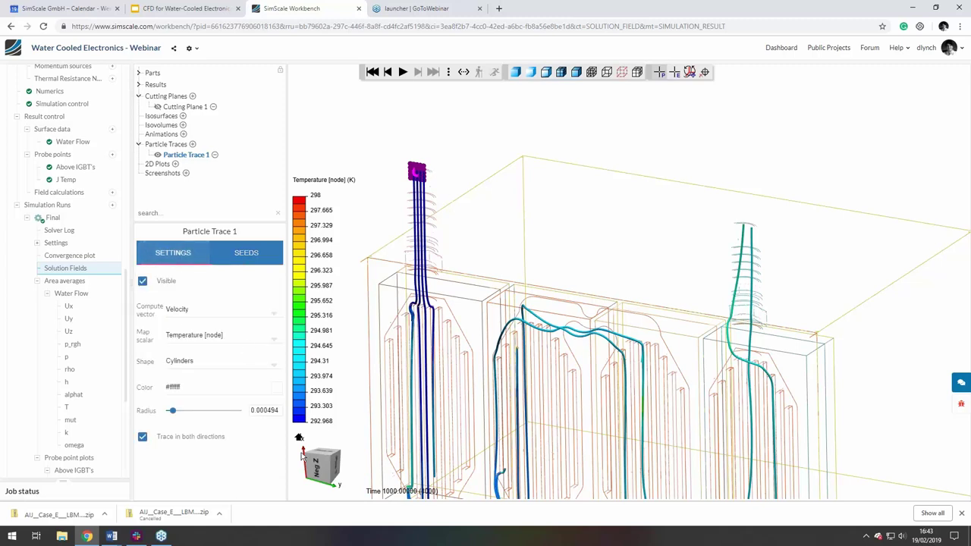
left_click(268, 410)
left_click_drag(263, 411, 292, 411)
type("1")
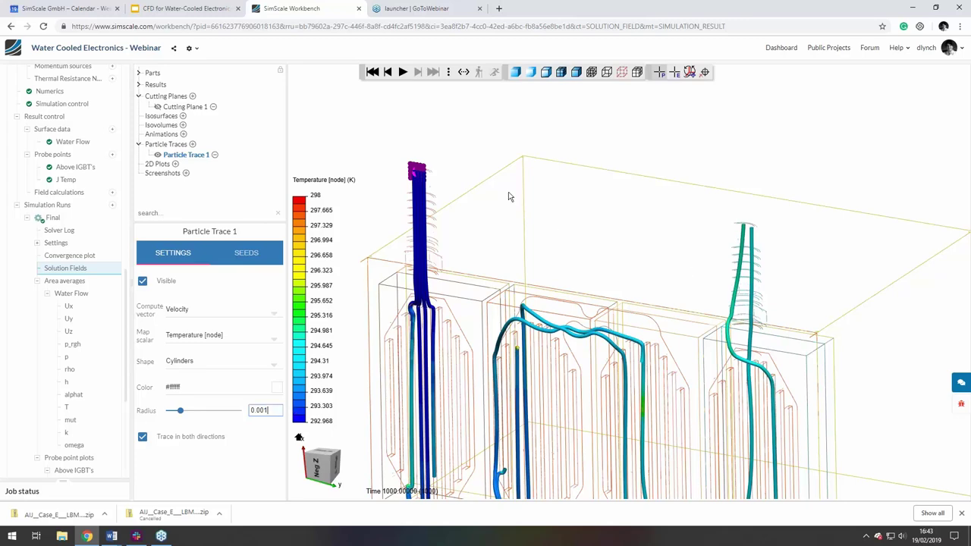
scroll(510, 198, "up", 1)
scroll(510, 201, "down", 3)
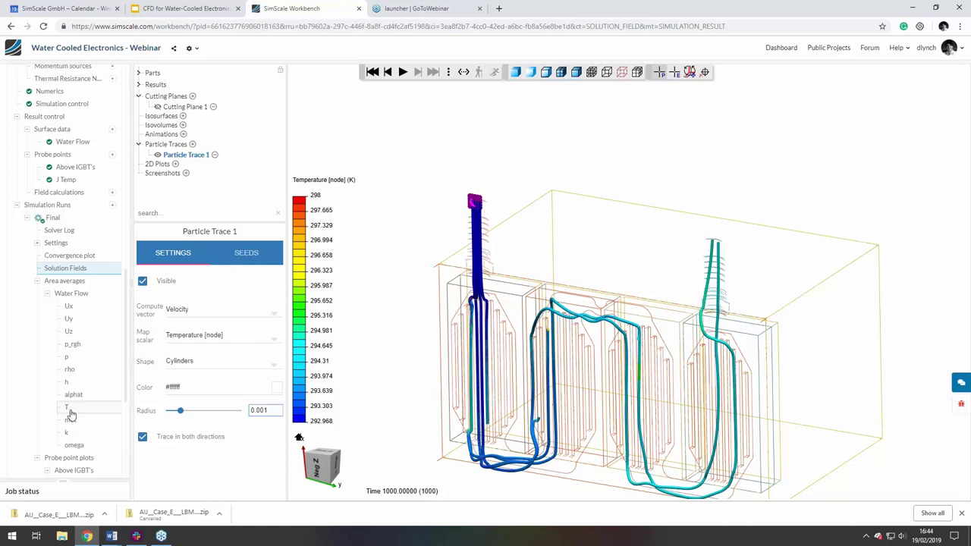
Step: Examine the Final run's J Temp probe point temperature plot and reopen the Base Design's Numerics settings
scroll(70, 413, "down", 3)
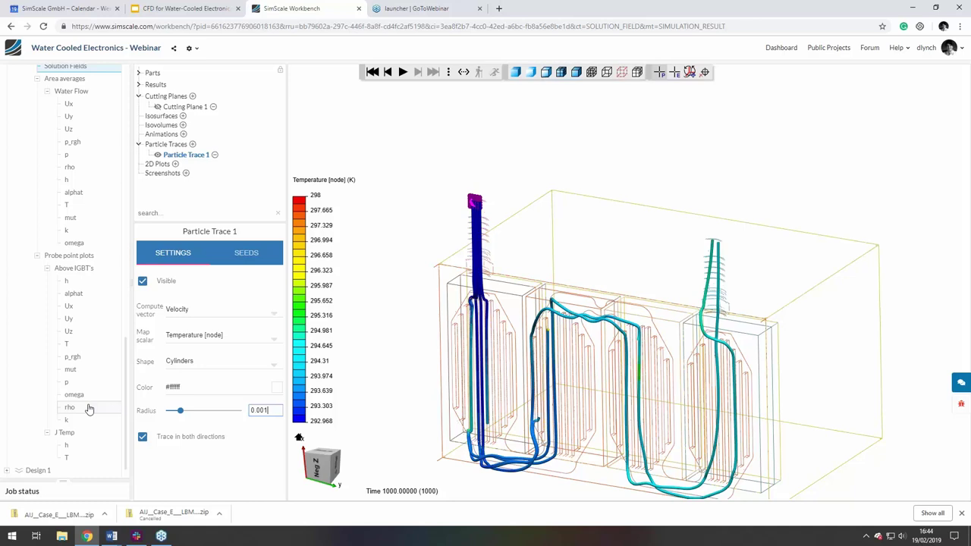
left_click(71, 458)
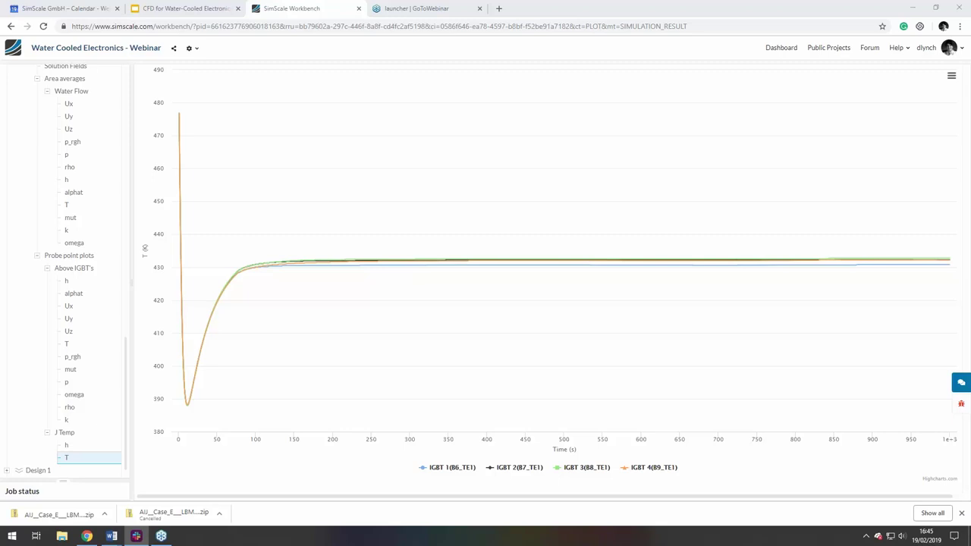
scroll(56, 219, "up", 3)
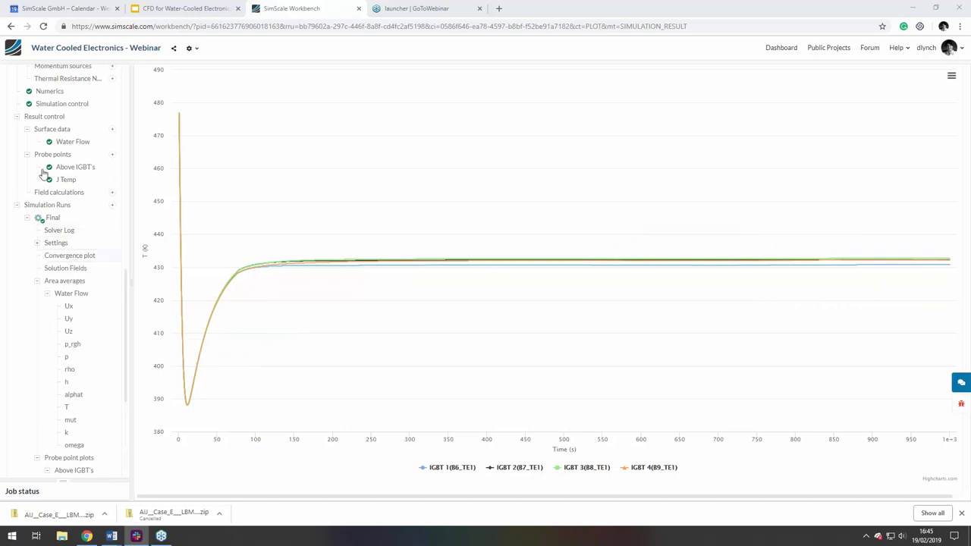
left_click(52, 93)
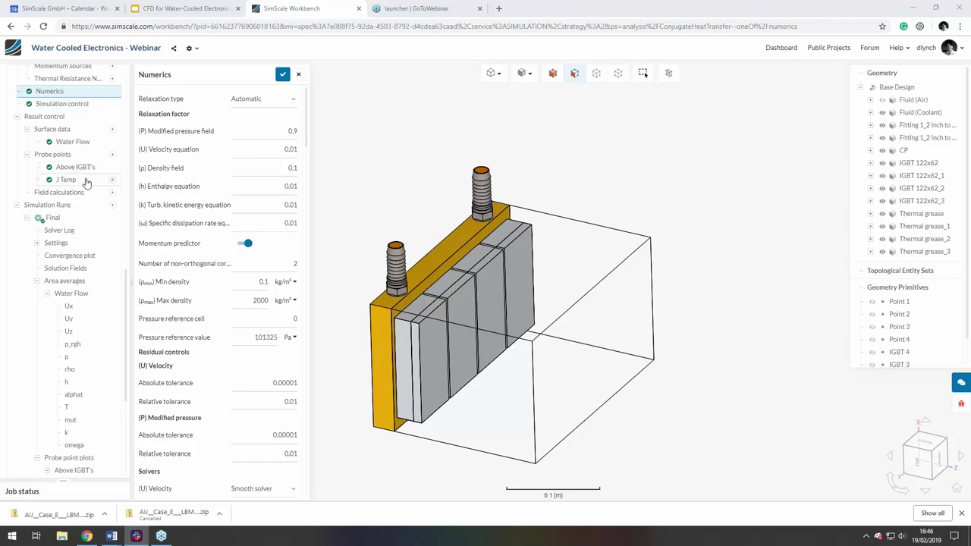
scroll(84, 178, "up", 5)
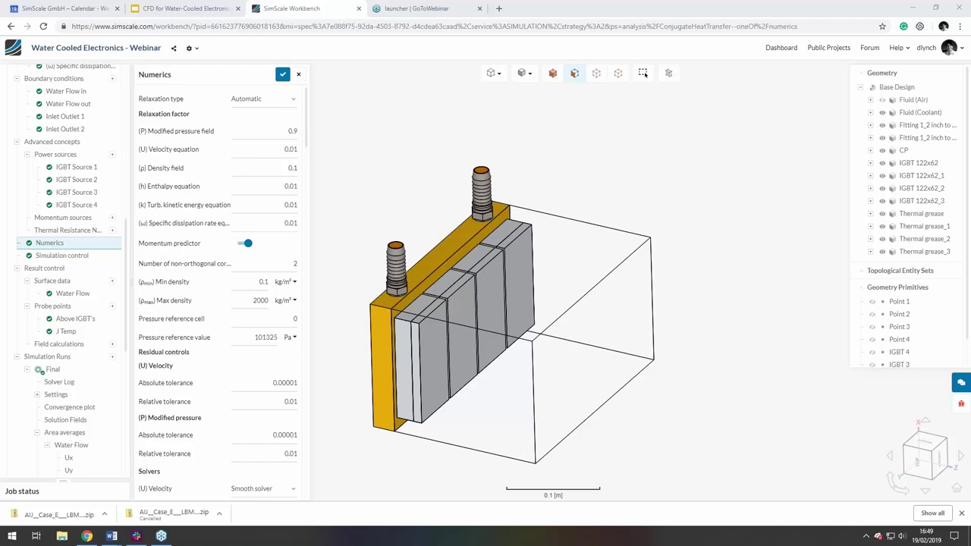
Step: Switch to the CFD for Water-Cooled Electronics presentation in Google Slides, present from the Questions & Answers slide and advance to the closing contact slide
left_click(182, 8)
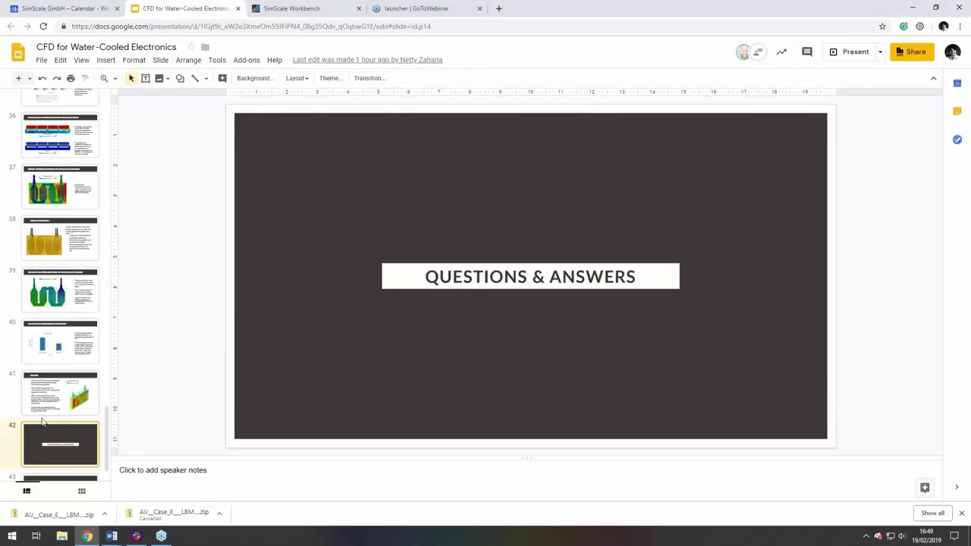
scroll(47, 417, "down", 1)
left_click(854, 53)
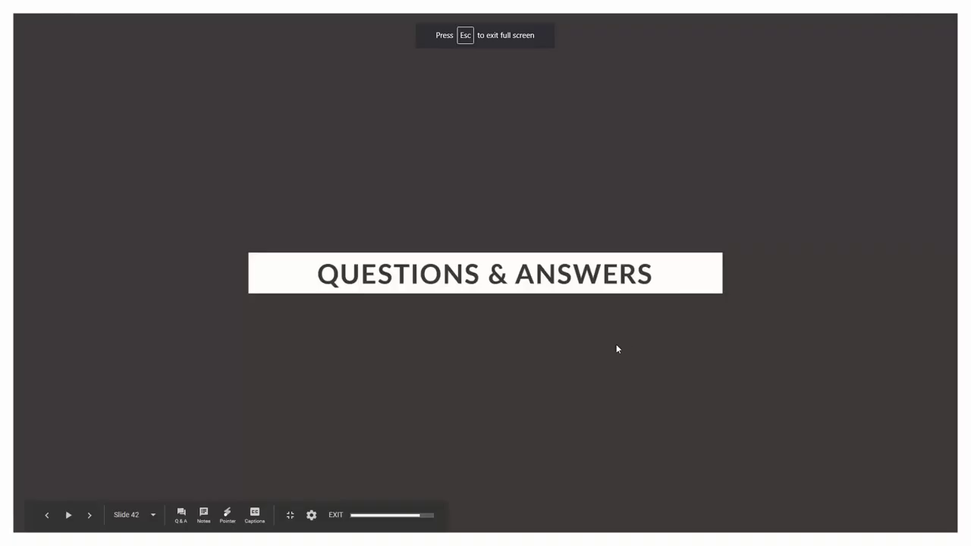
left_click(616, 344)
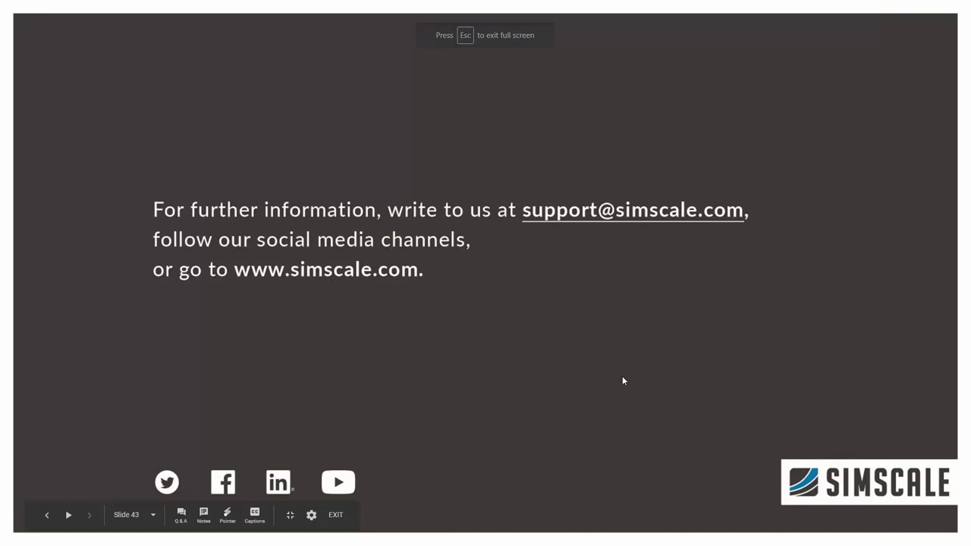